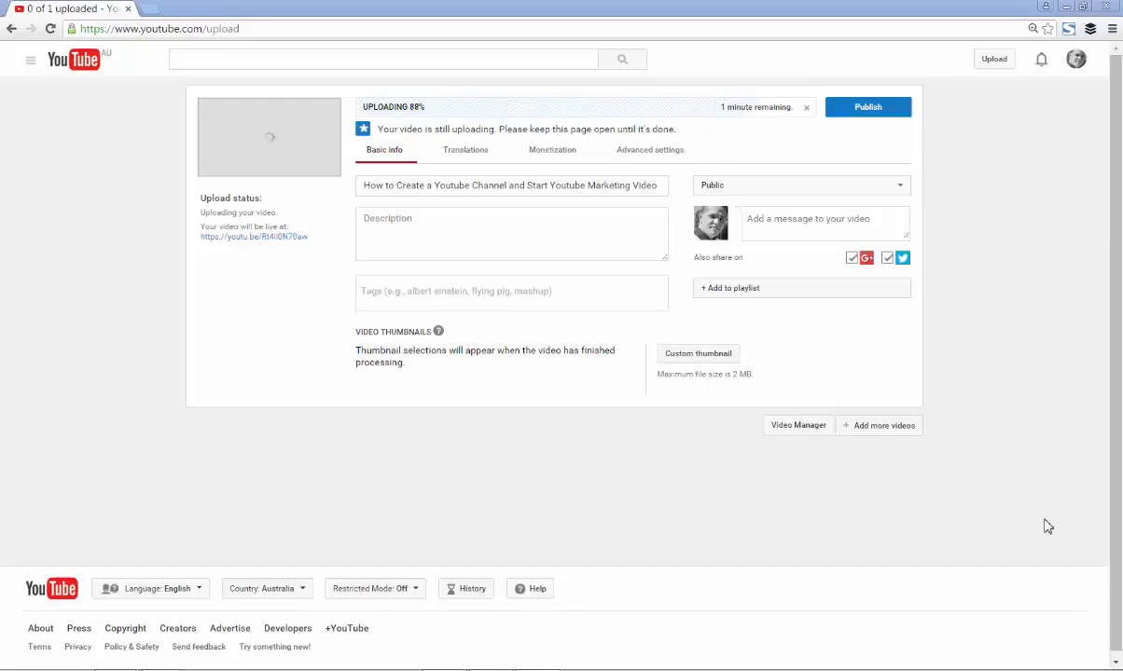
Shorten the video title to "How to Create a Youtube Channel and Start Youtube Marketing" by removing its last word
left_click(488, 191)
left_click(661, 189)
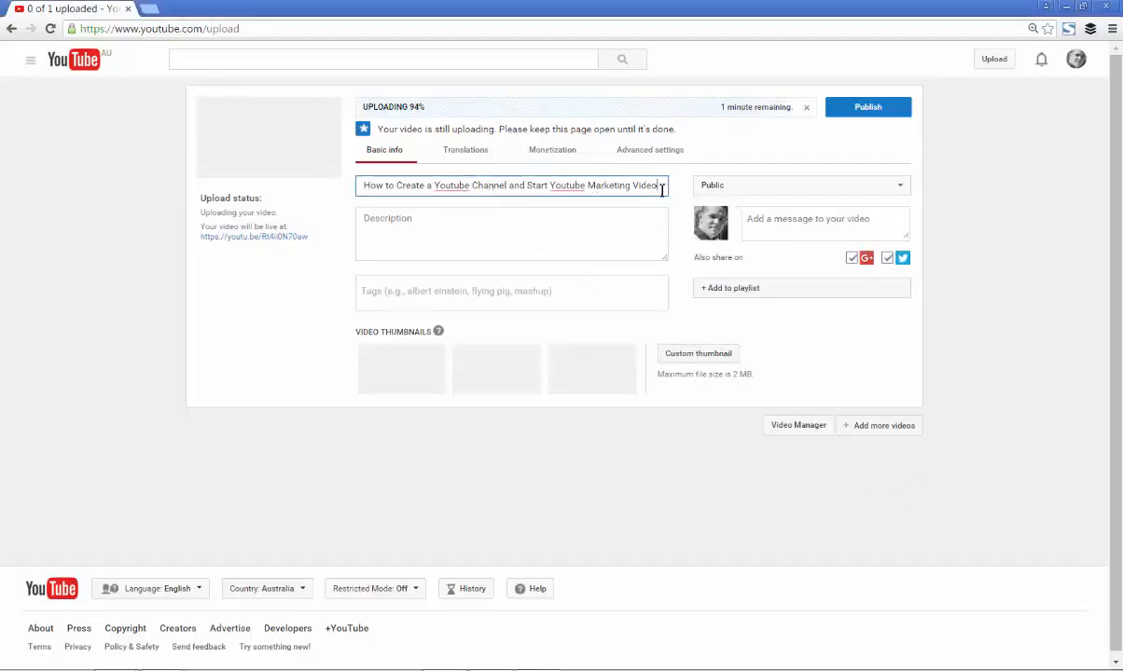
type("1")
left_click_drag(626, 185, 682, 189)
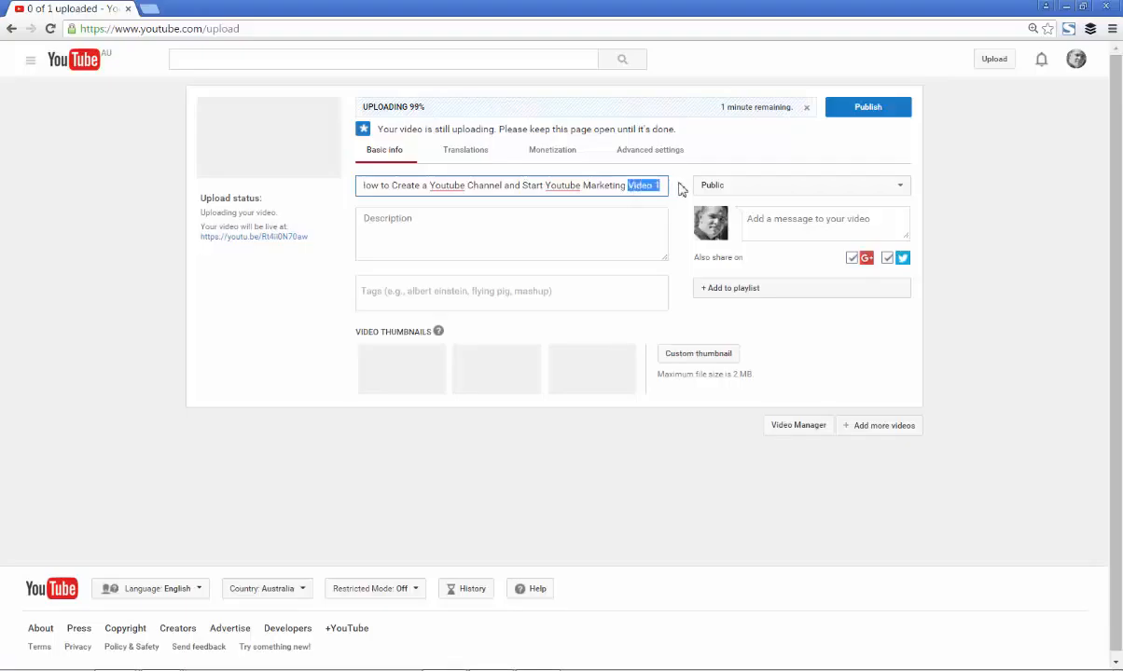
key("BackSpace")
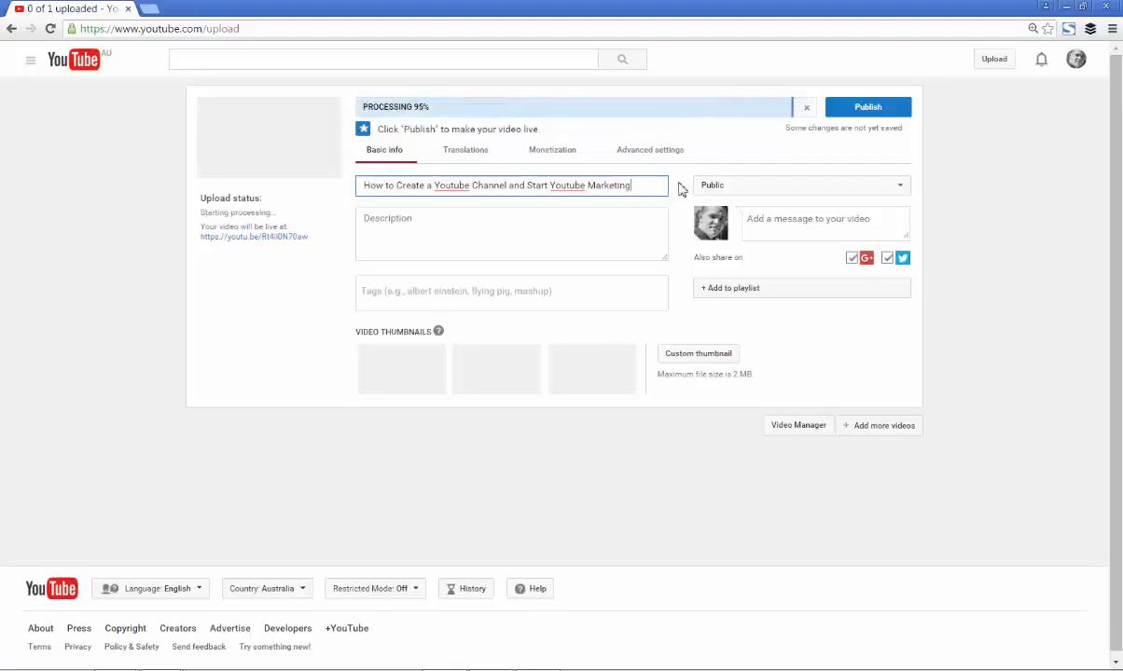
Enlarge the description box and write a description opening with "In this video I discuss How to Create a Youtube Channel", ending with the video's link
left_click(506, 221)
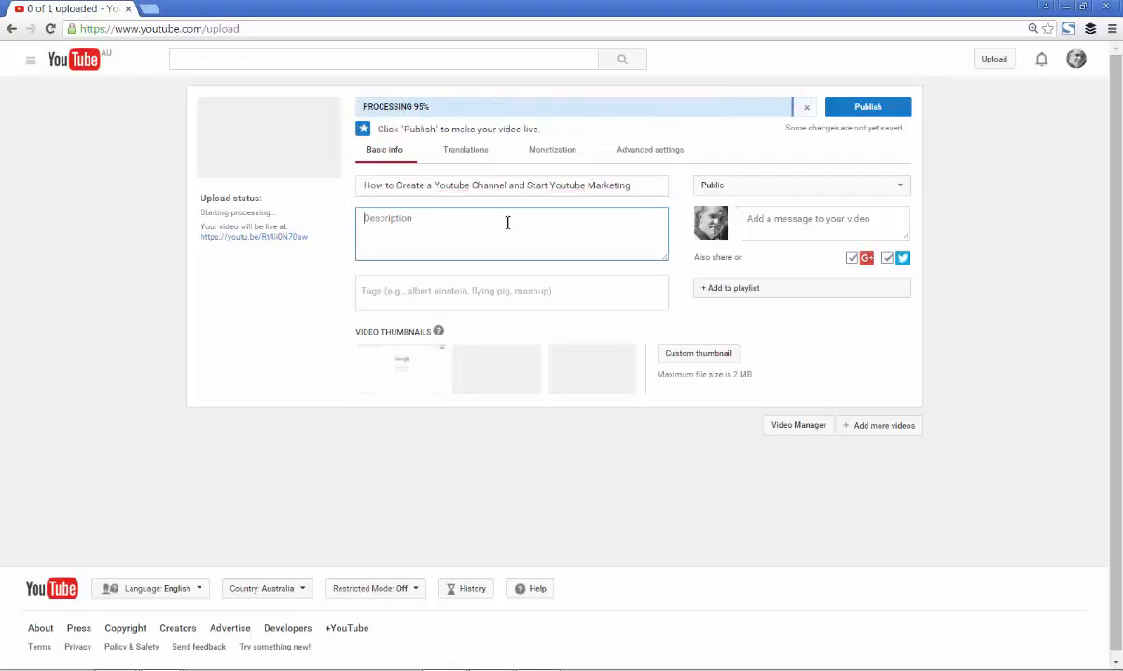
left_click_drag(666, 259, 671, 365)
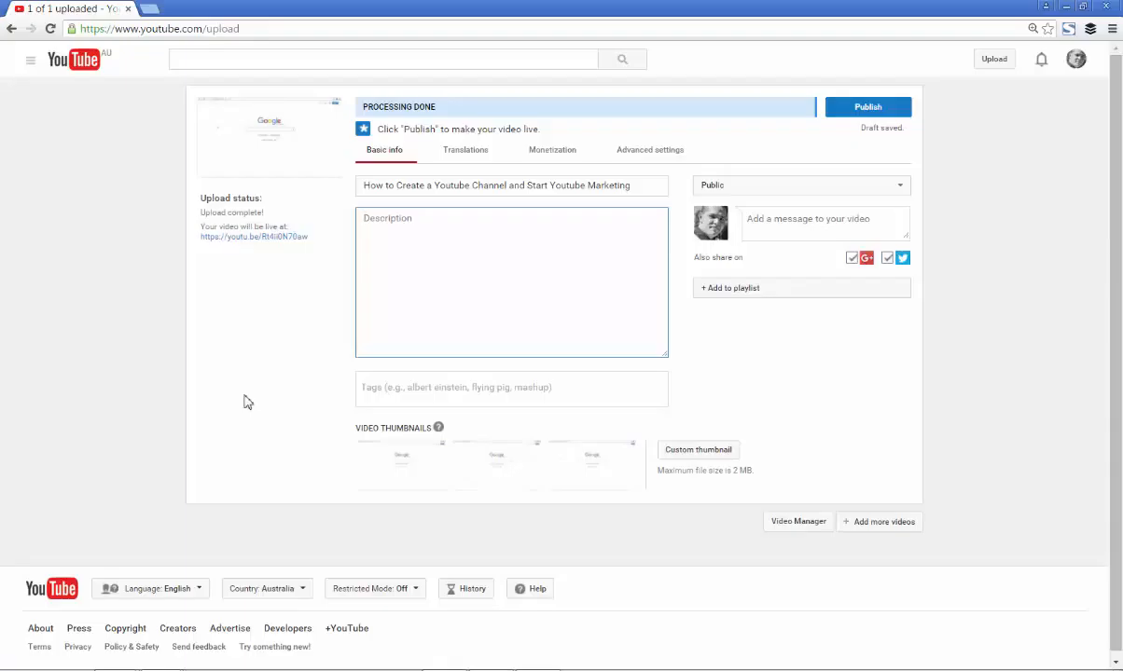
type("In this video I discuss How to Create a Youtube Channel and Start Youtube Marketing.")
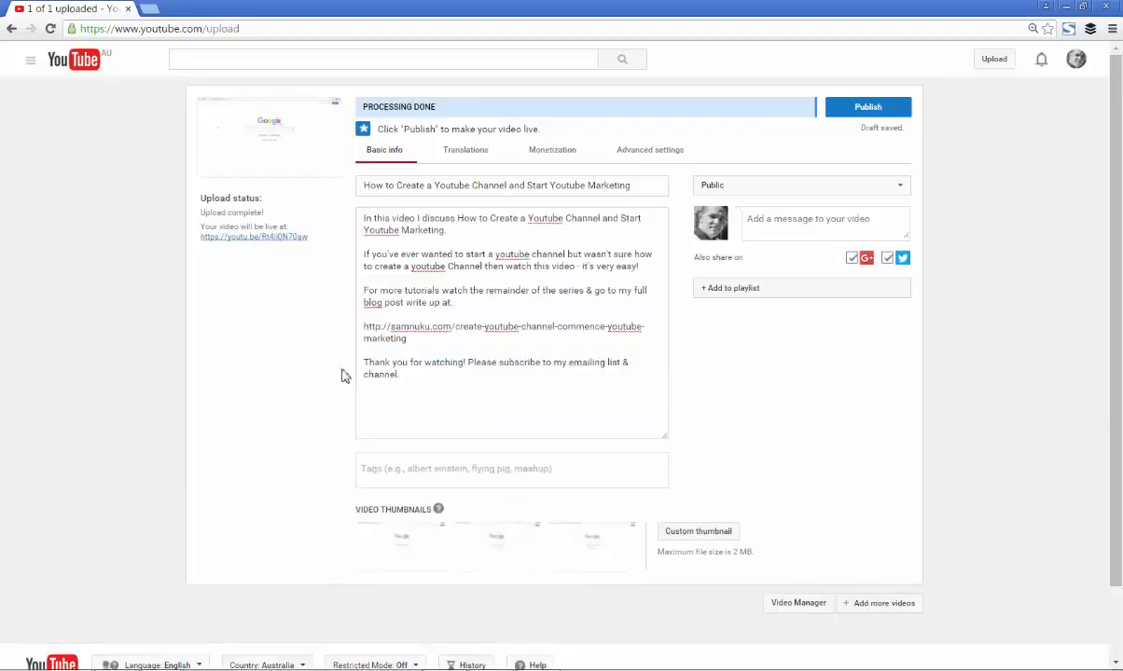
left_click(448, 403)
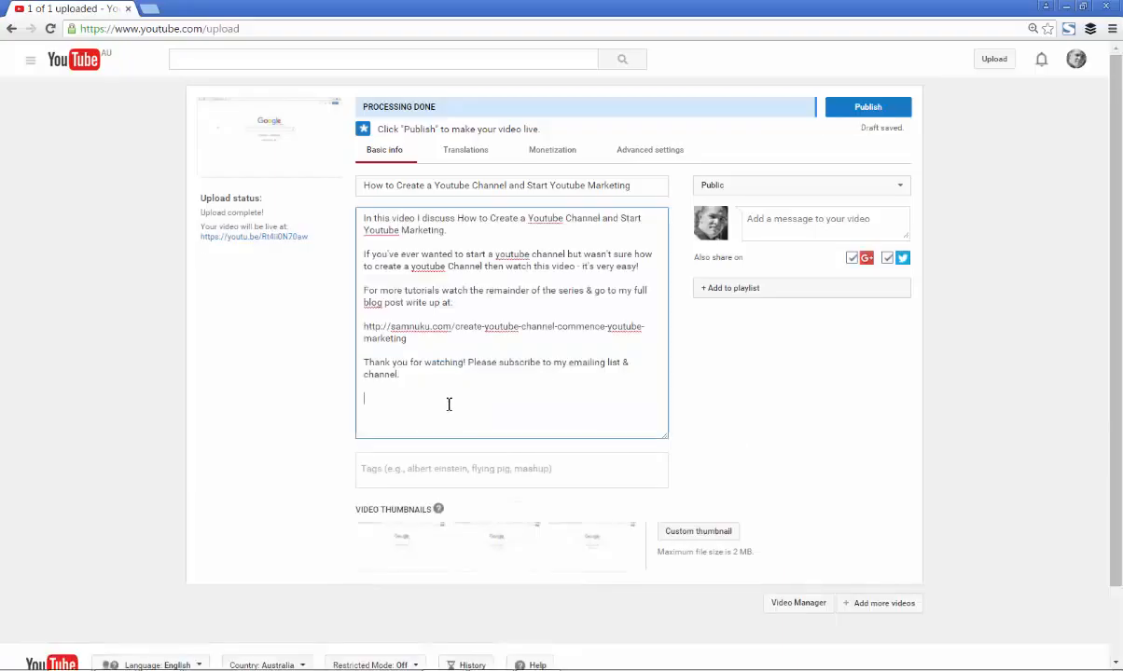
type("https://youtu.be/Rt4ii0N70aw")
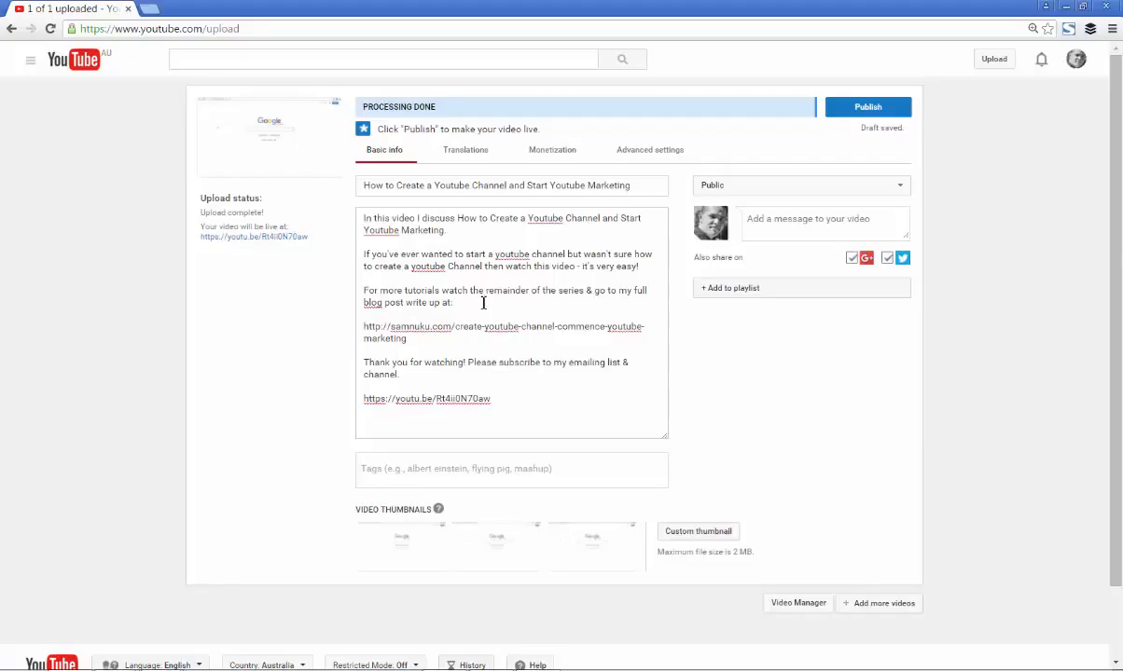
left_click_drag(364, 326, 419, 338)
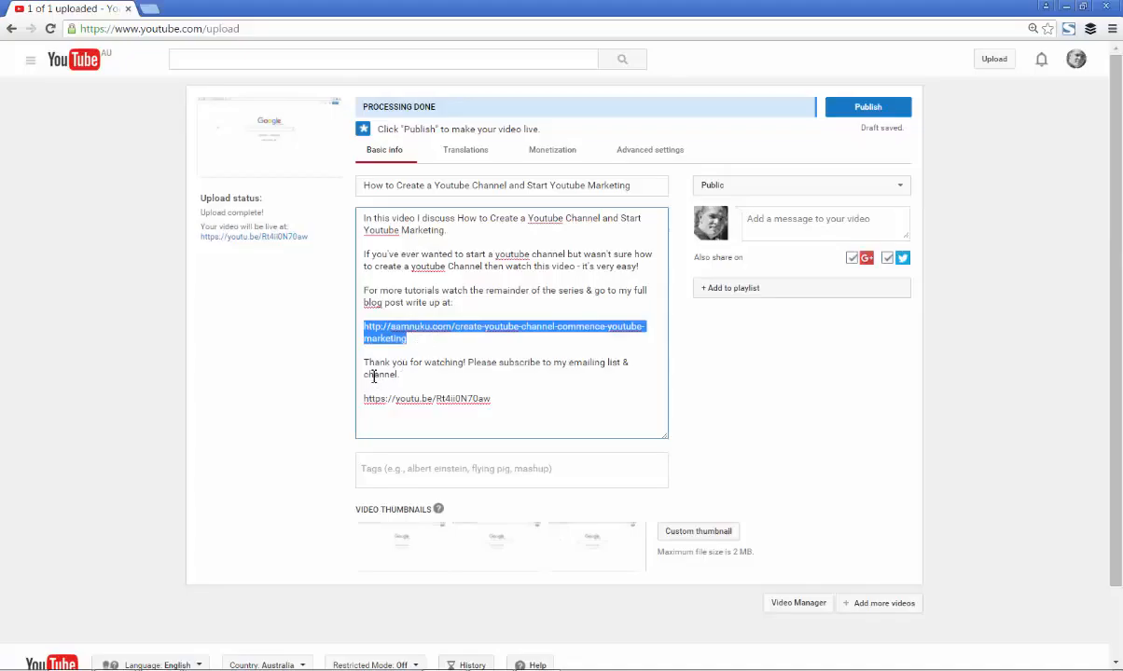
left_click(578, 377)
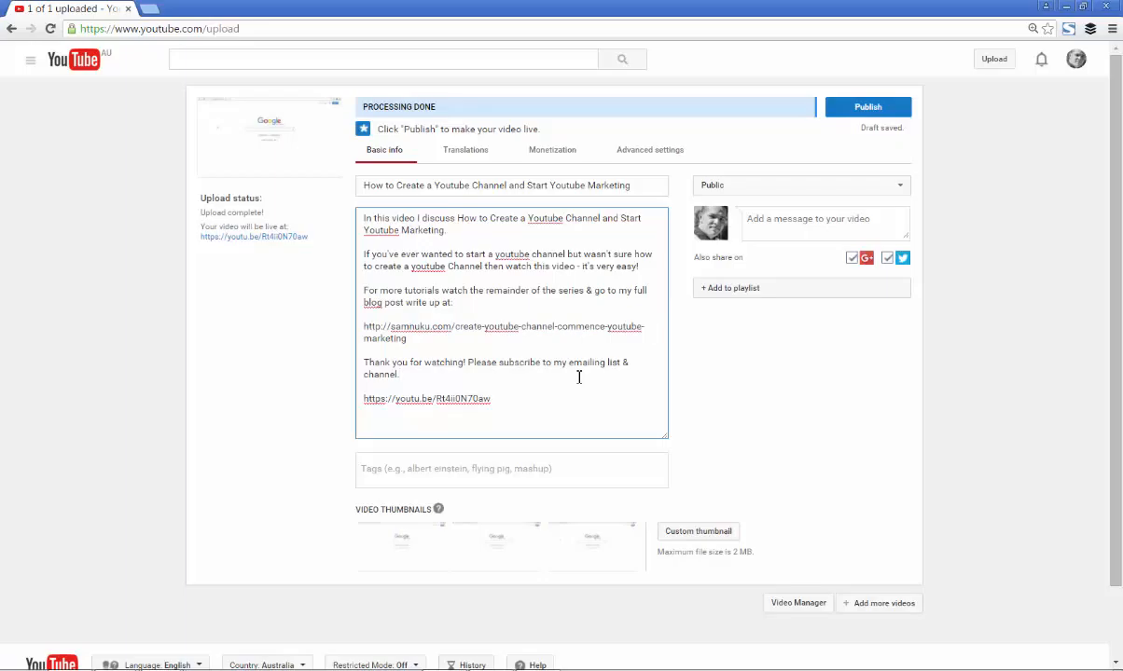
left_click_drag(448, 231, 360, 217)
right_click(369, 218)
left_click(319, 300)
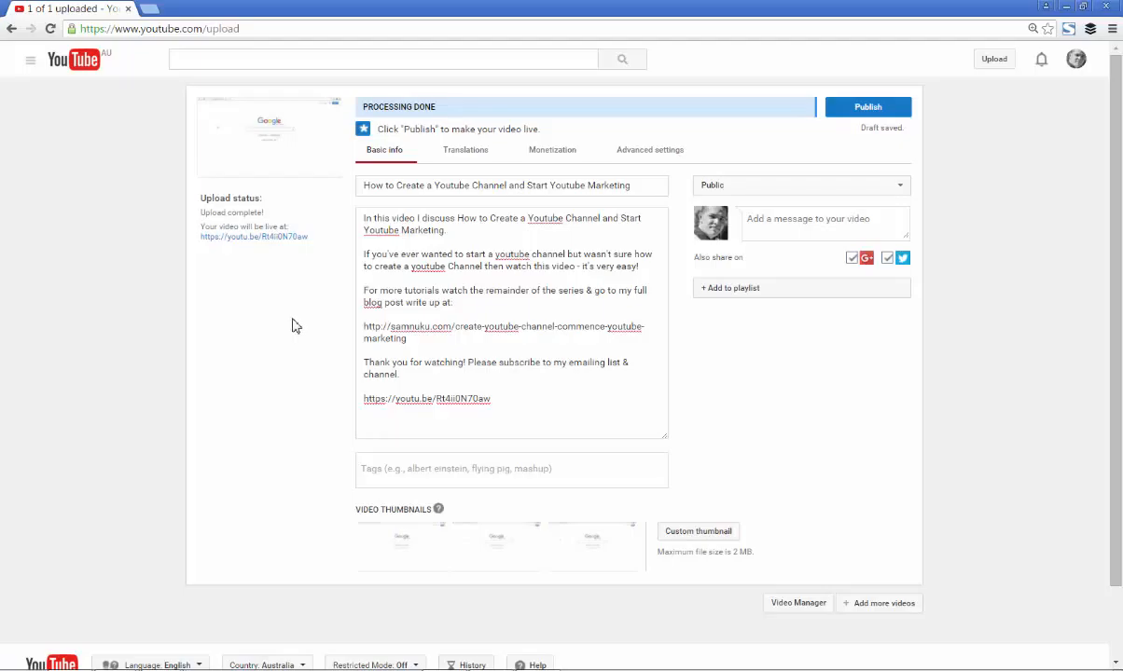
Copy the uploaded video's link address and place the cursor in the description
right_click(248, 237)
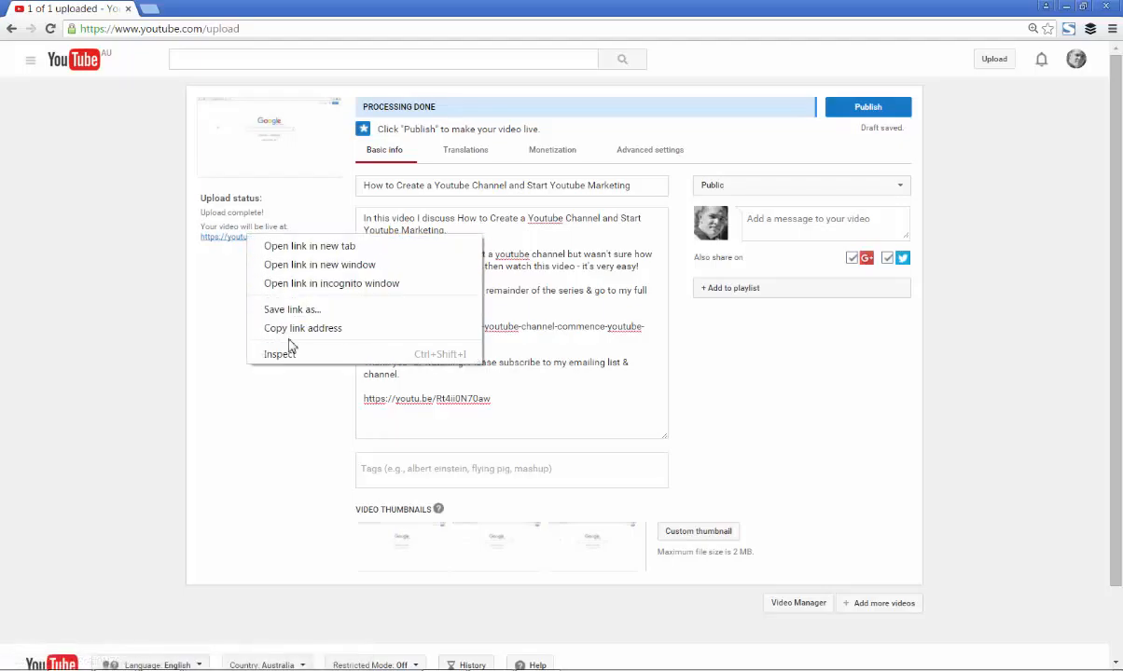
left_click(297, 328)
left_click(630, 426)
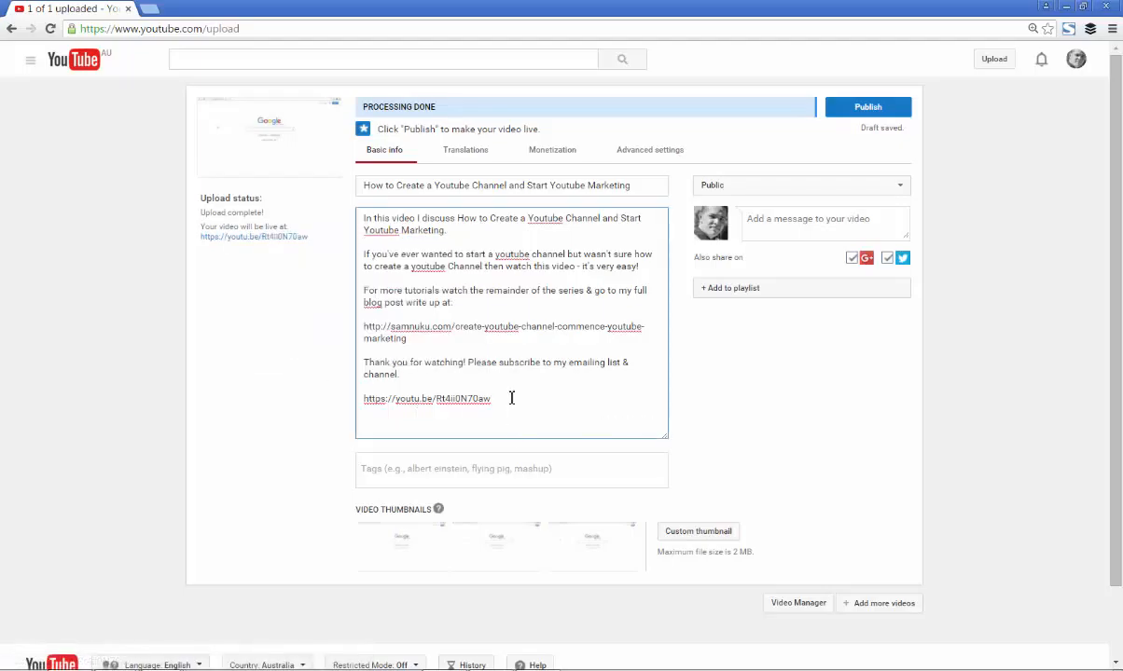
left_click(236, 411)
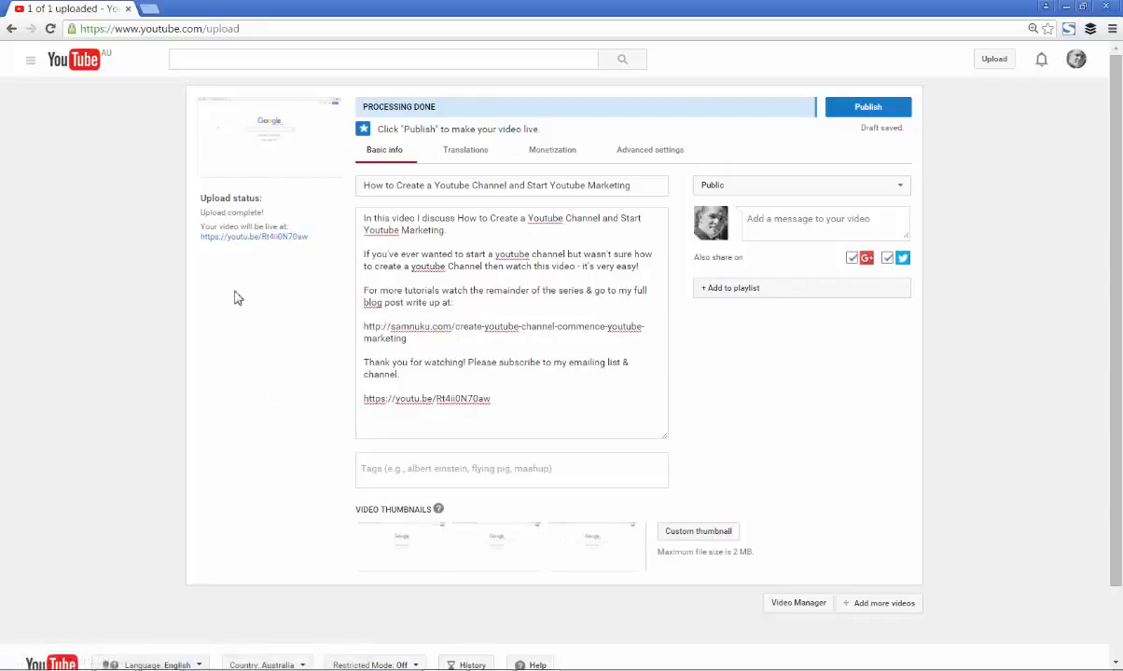
scroll(235, 298, "down", 2)
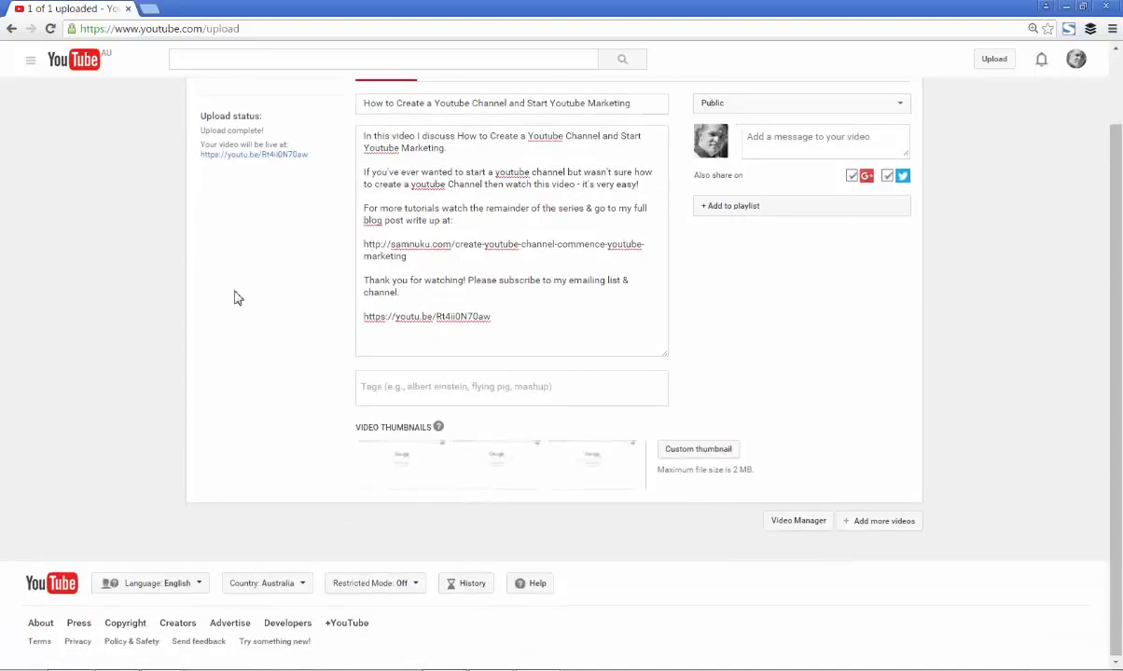
scroll(235, 298, "up", 2)
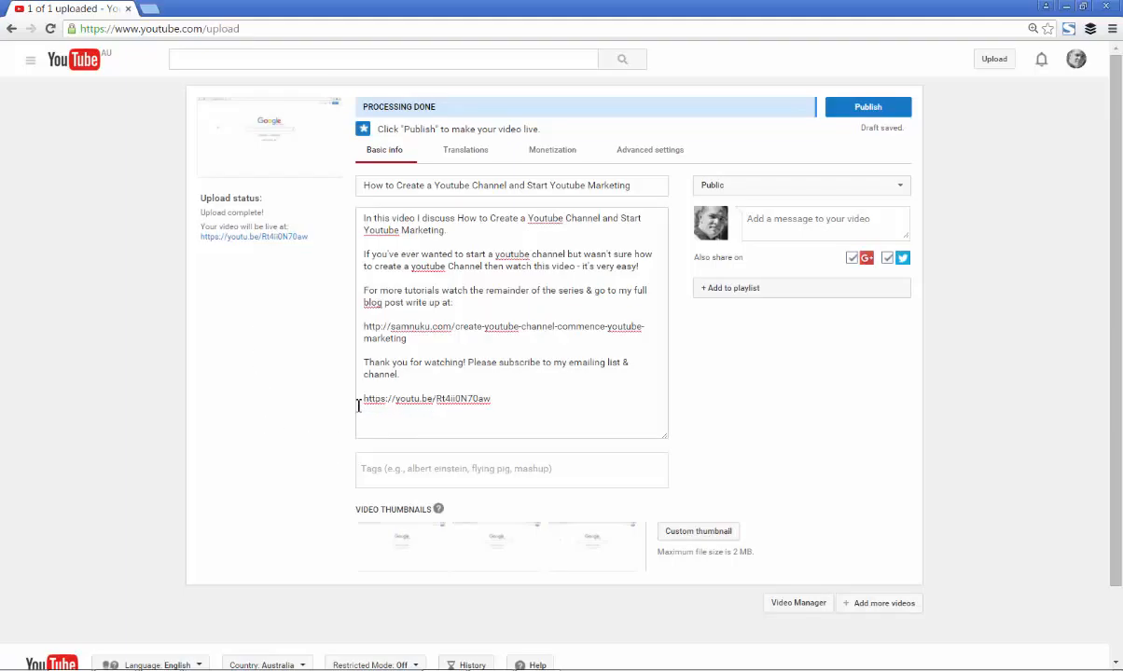
mouse_move(360, 401)
left_mouse_down()
mouse_move(489, 398)
mouse_move(343, 400)
left_mouse_up()
left_click(499, 402)
left_click(398, 400)
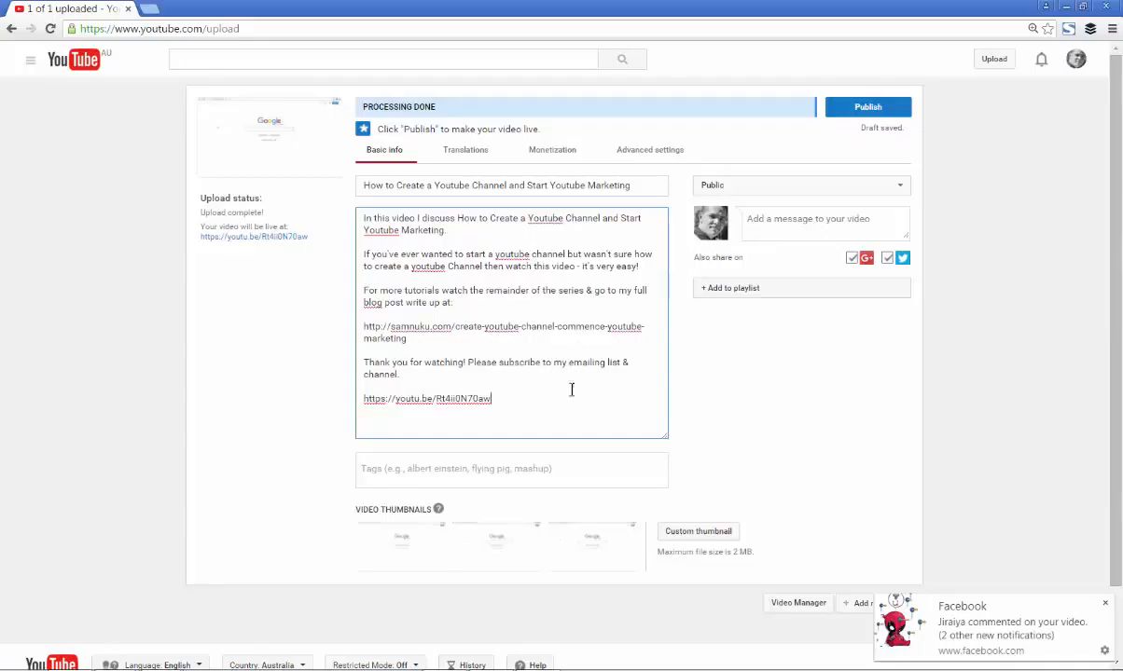
Add the tags "how to create a youtube channel" and "how to start youtube marketing" to the video
left_click(504, 466)
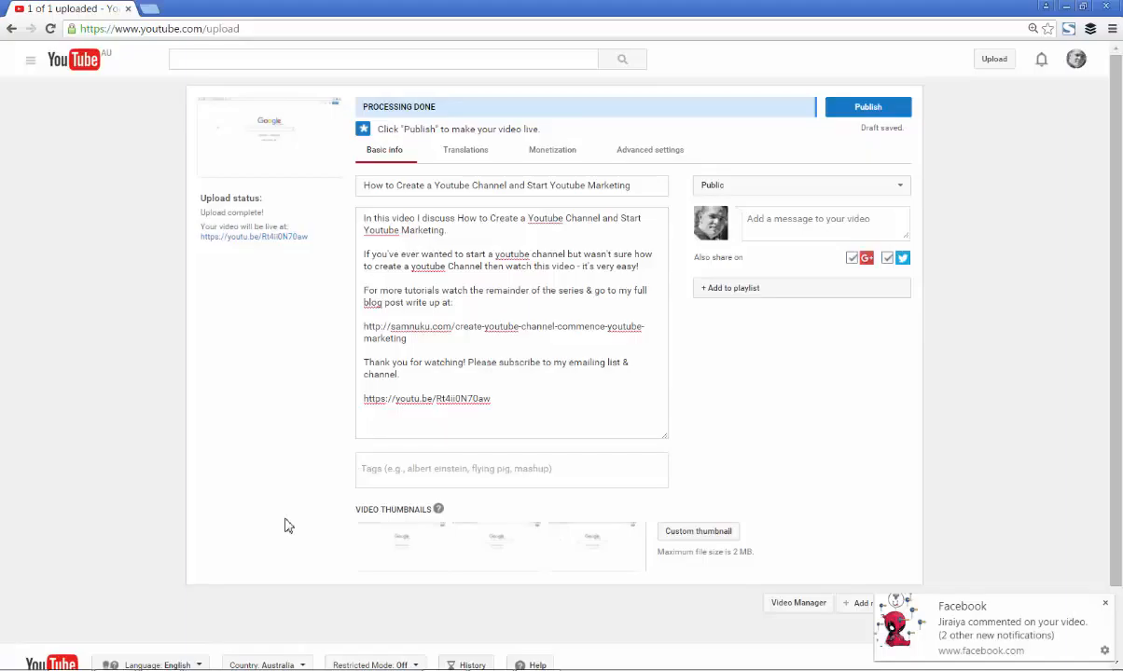
type("how to create a you")
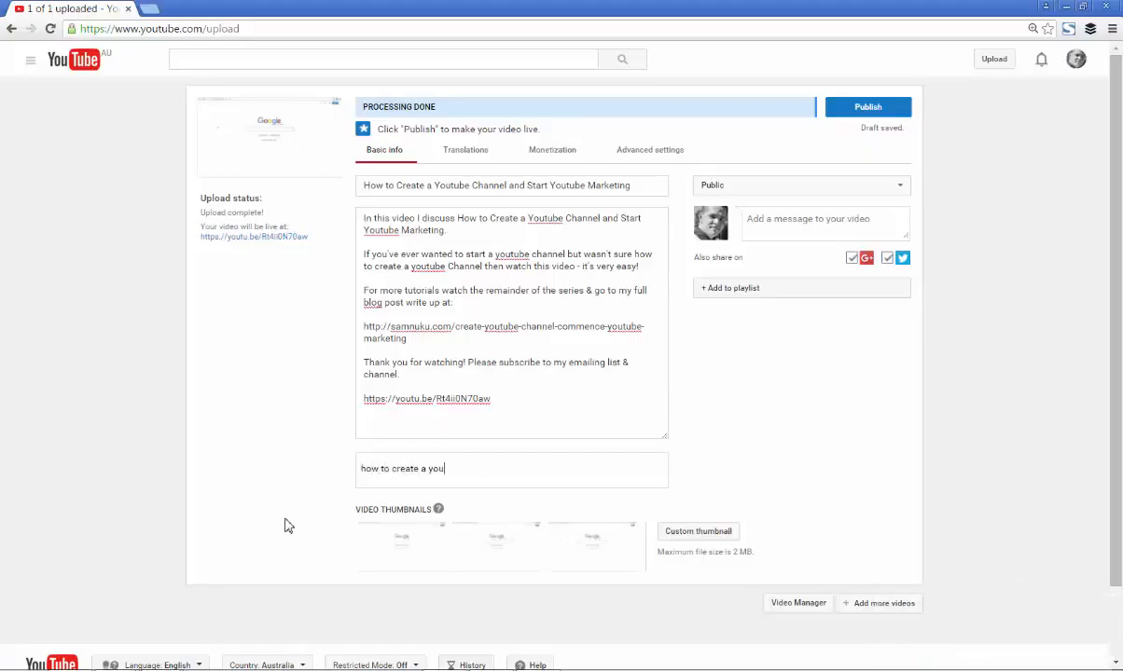
type("tube channel")
key("Return")
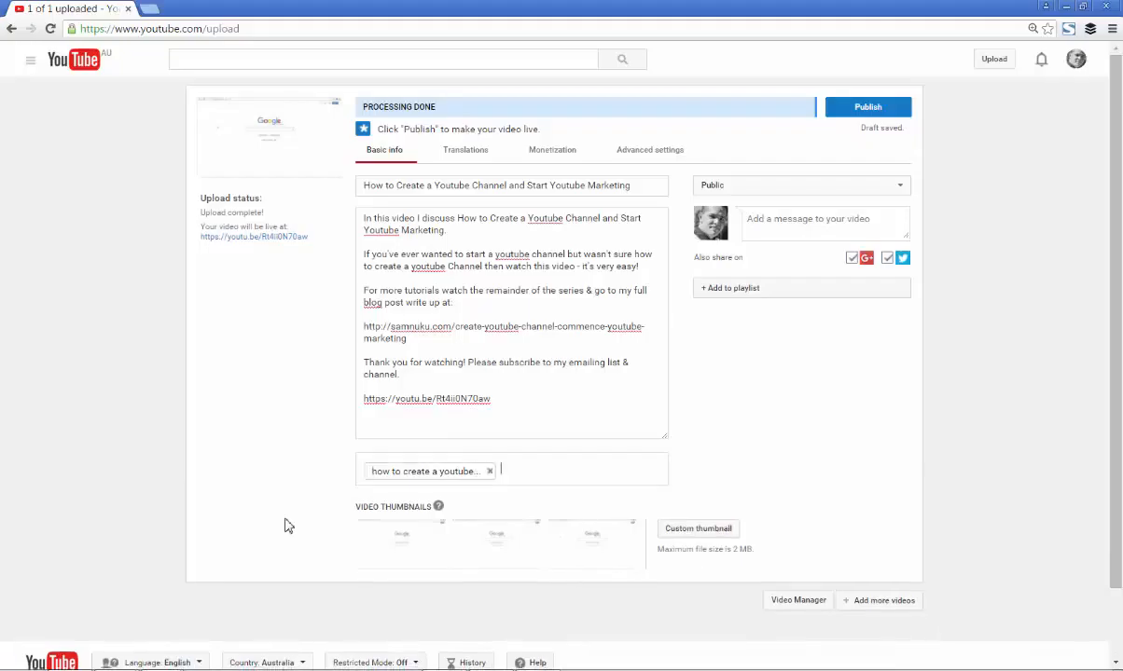
type("how to start ho")
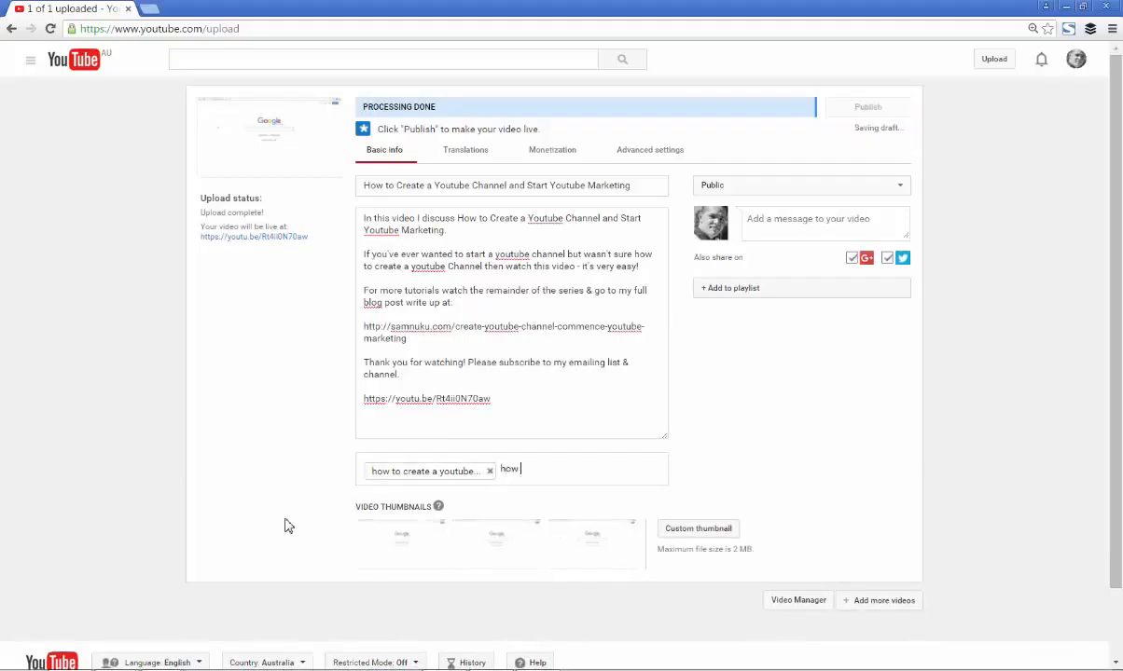
key("BackSpace")
key("BackSpace")
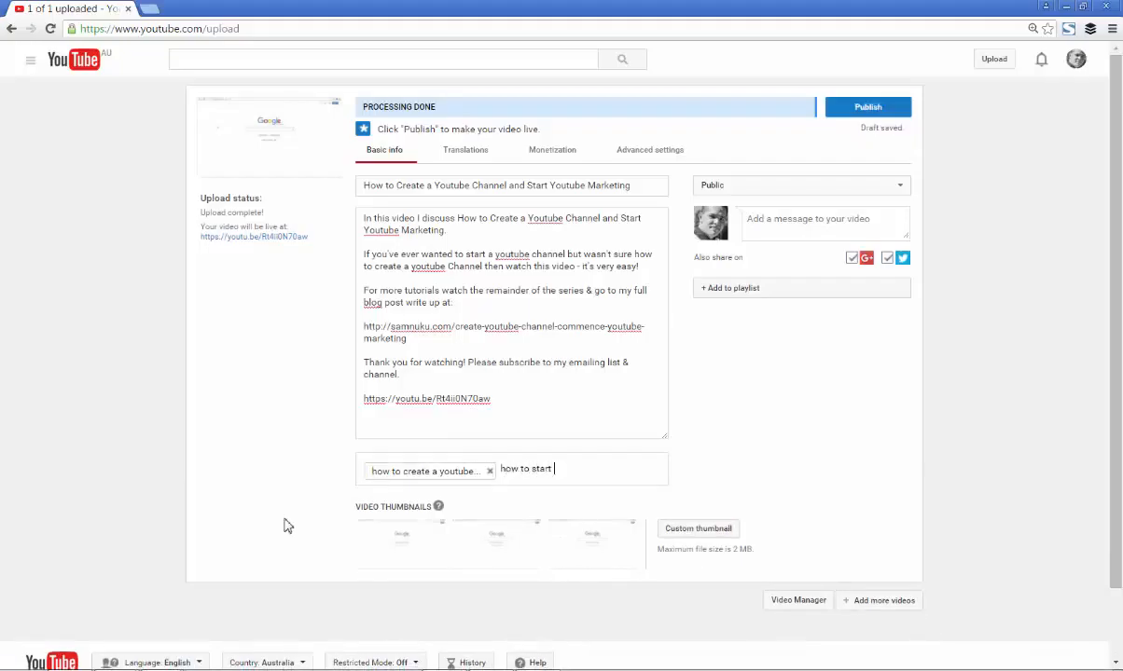
type("youtube marketing")
key("Return")
Add the tags "youtube how to" and "starting a youtube channel" to the video
type("youtub")
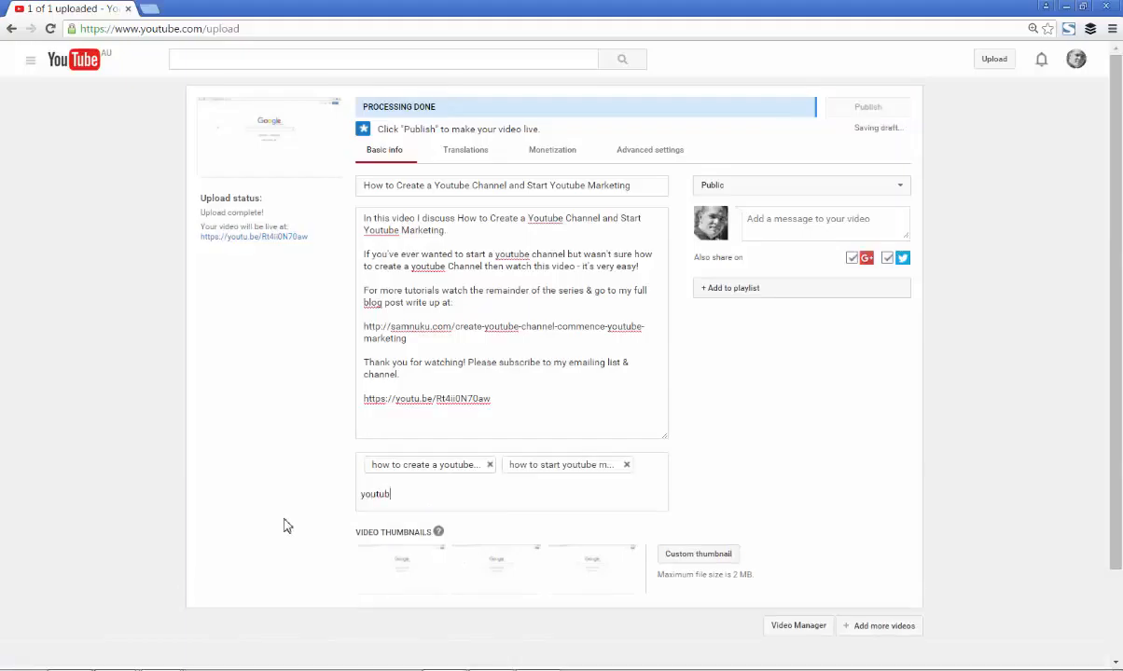
type("e how to")
key("Return")
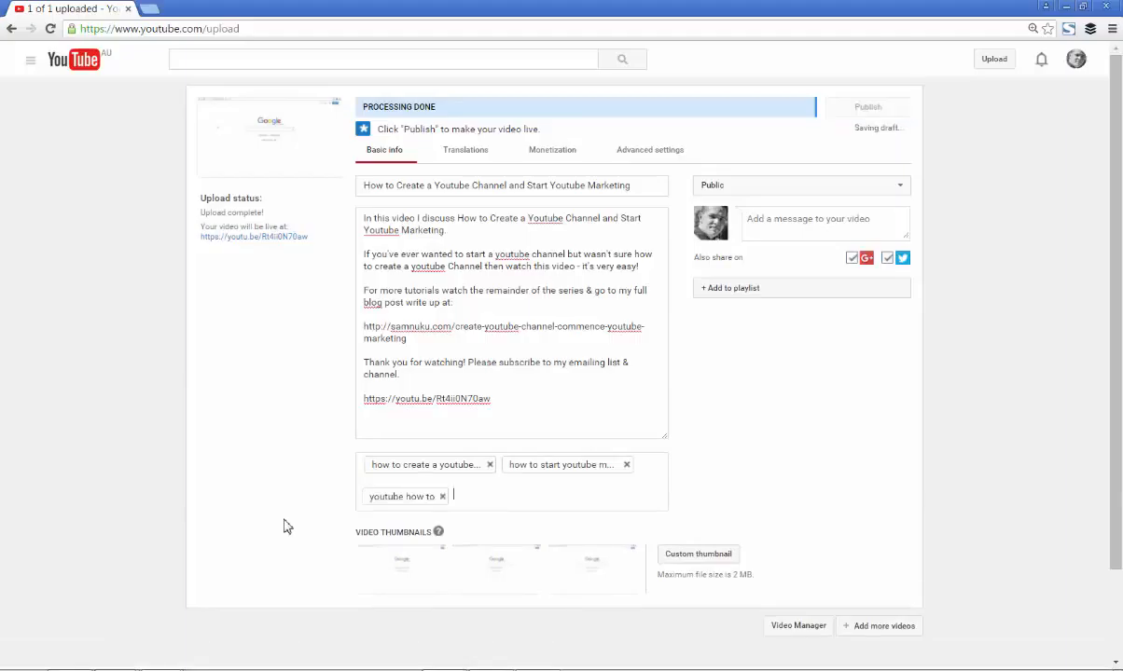
type("starting a youtube channel")
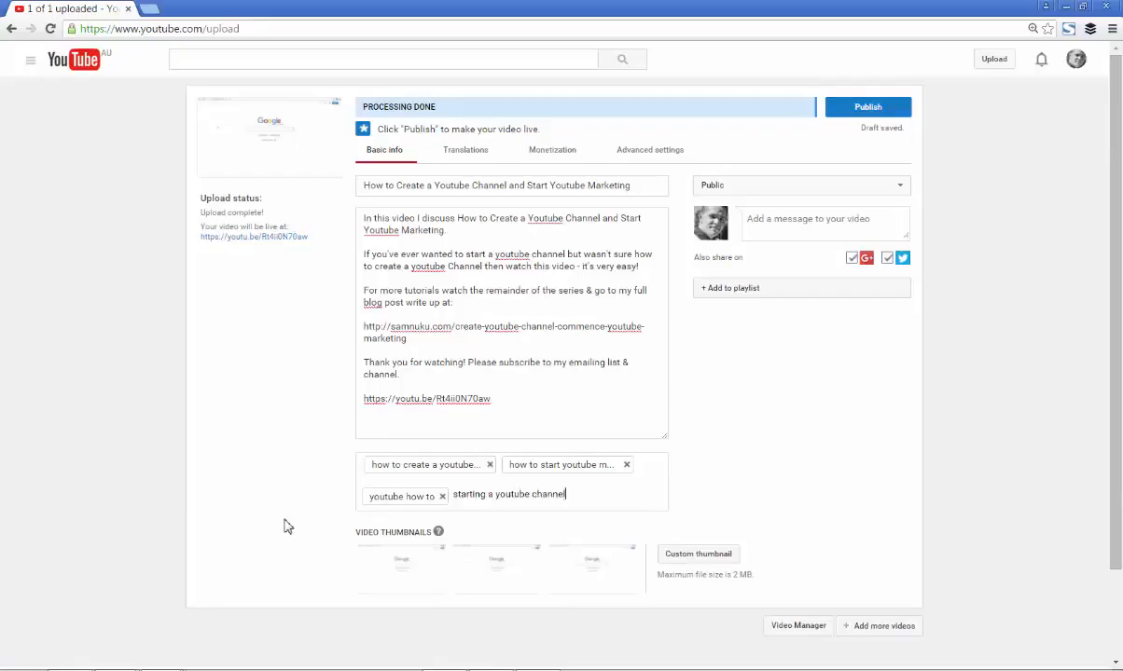
key("Return")
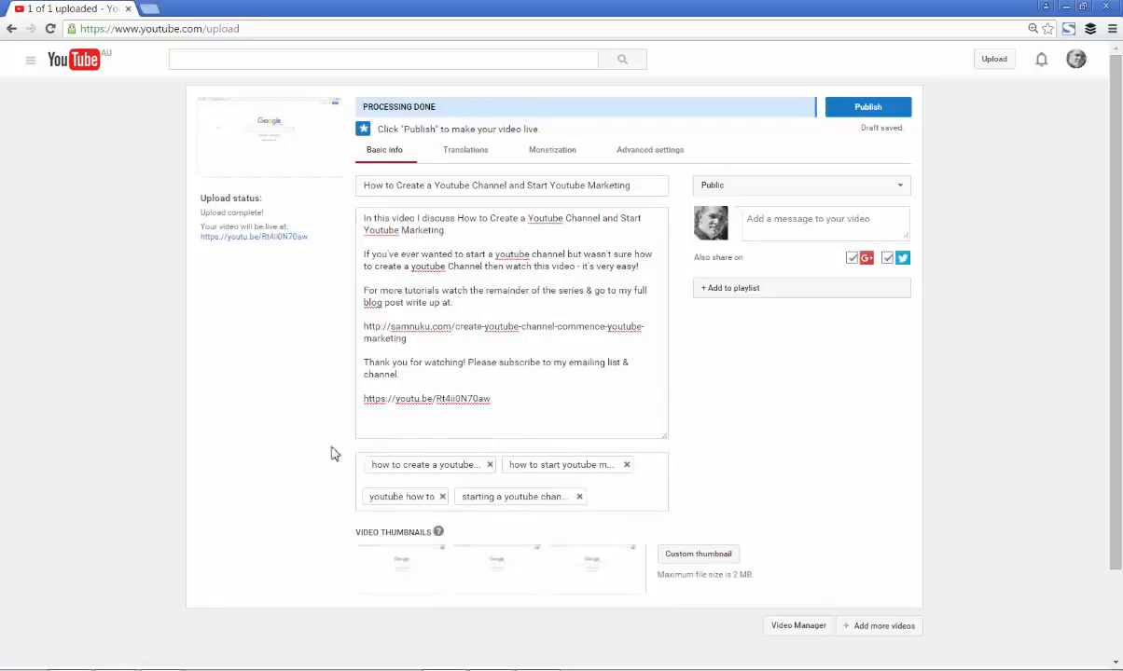
Set the third suggested image as the video's thumbnail
mouse_move(396, 580)
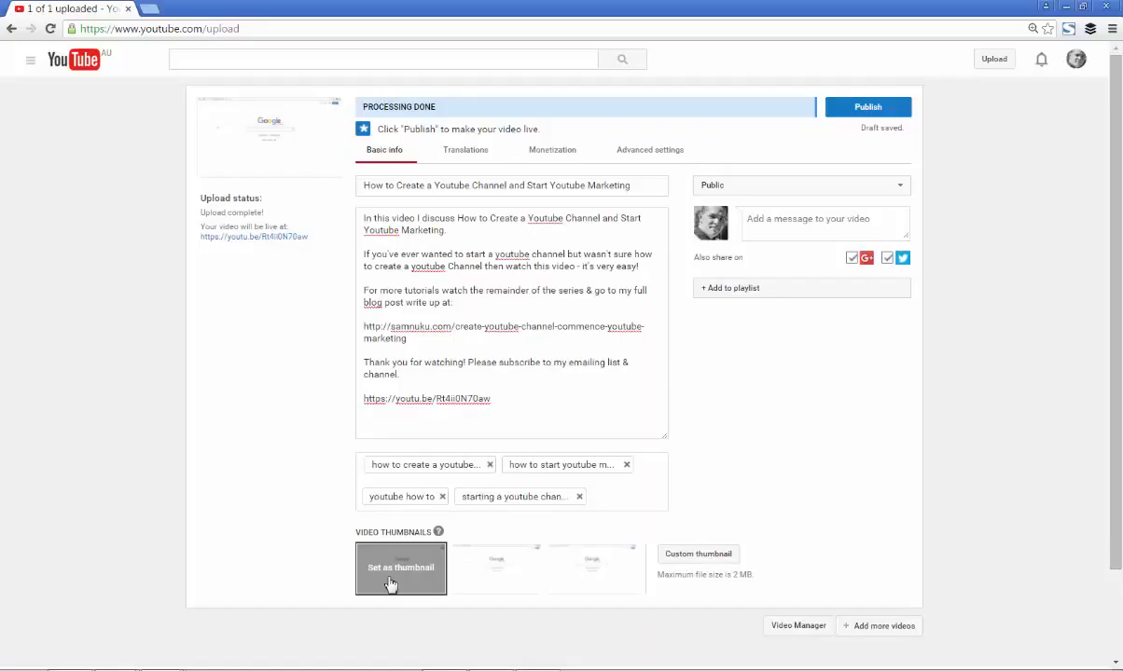
mouse_move(501, 572)
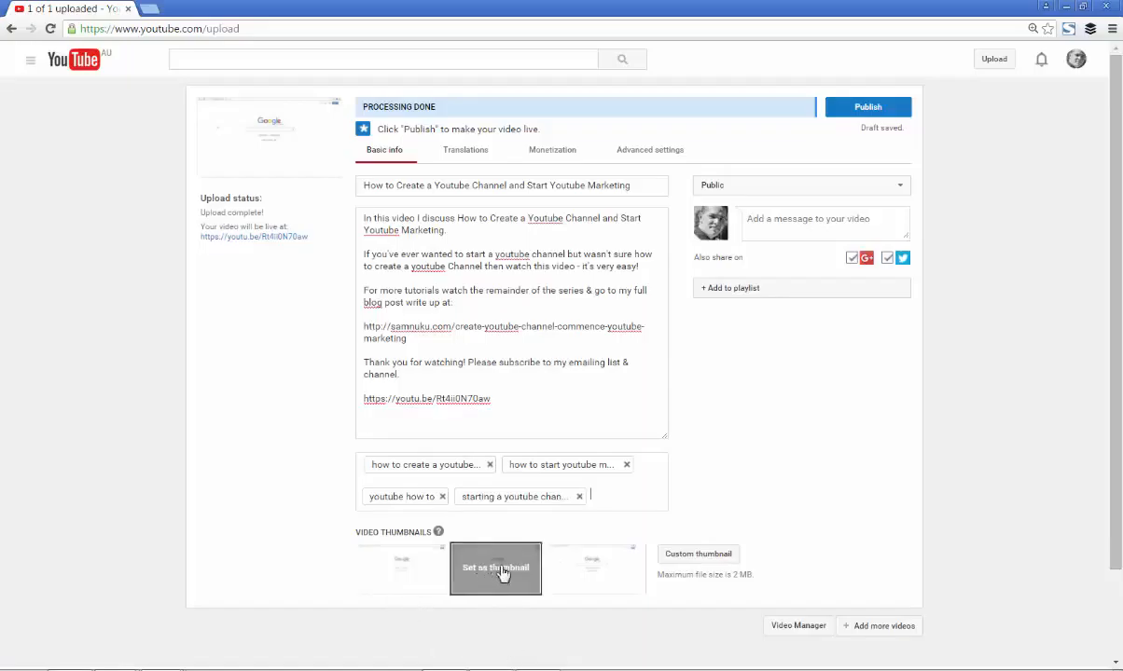
mouse_move(608, 573)
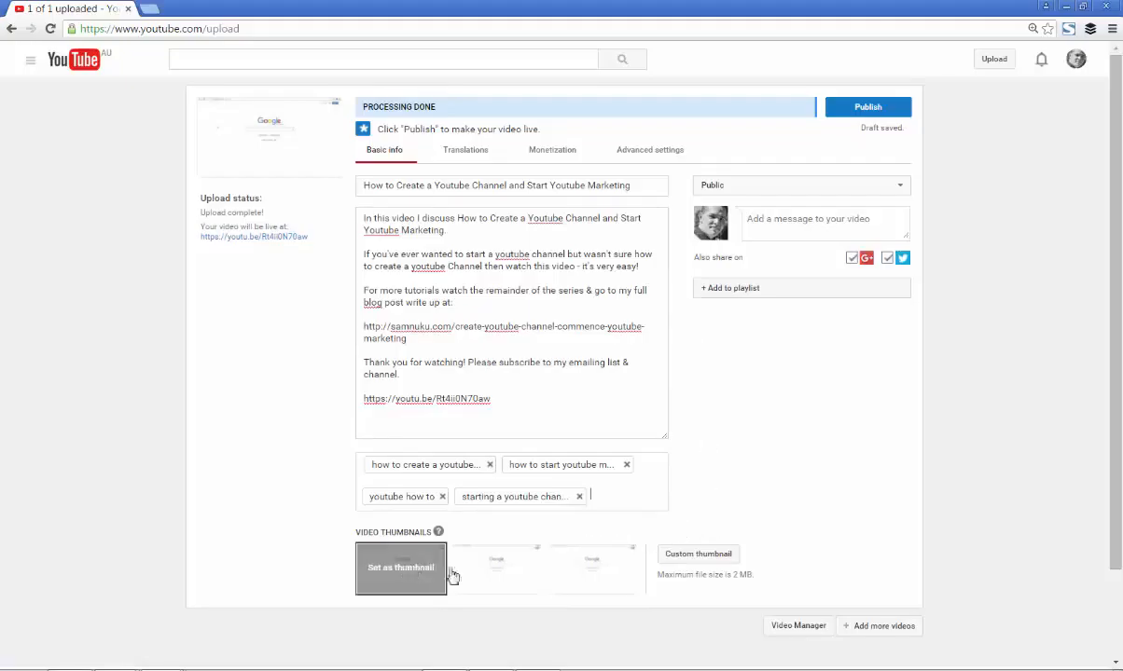
left_click(582, 580)
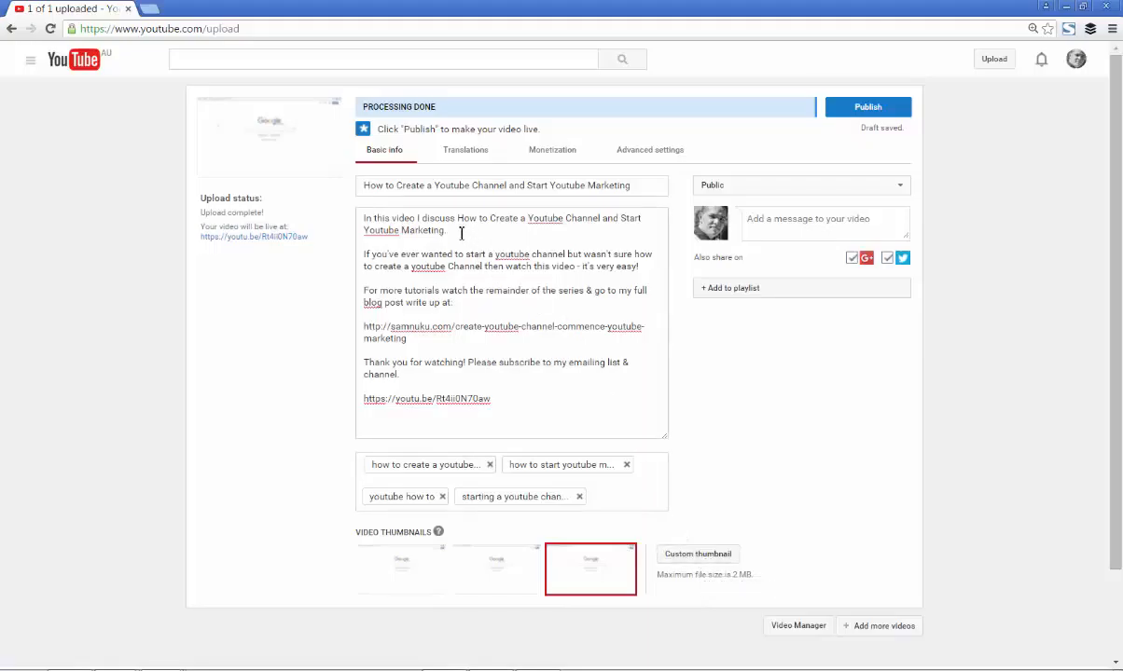
Copy the description's opening sentence into the video's share message and enlarge the message box to show it fully
left_click_drag(448, 230, 353, 215)
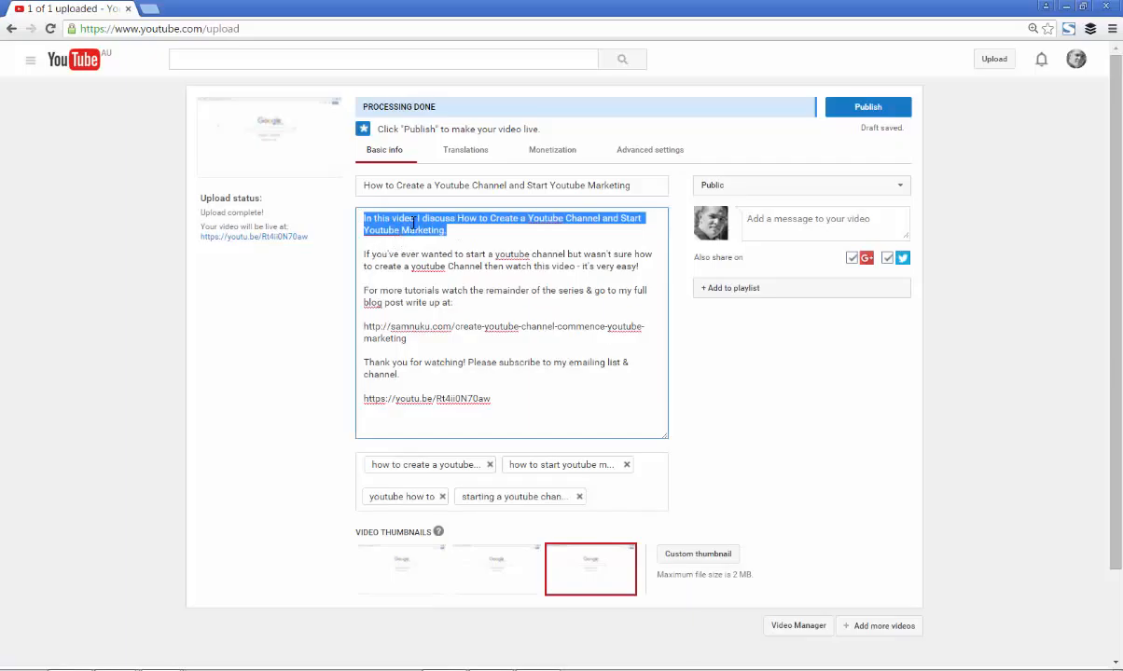
right_click(413, 224)
left_click(430, 250)
left_click(756, 219)
right_click(818, 229)
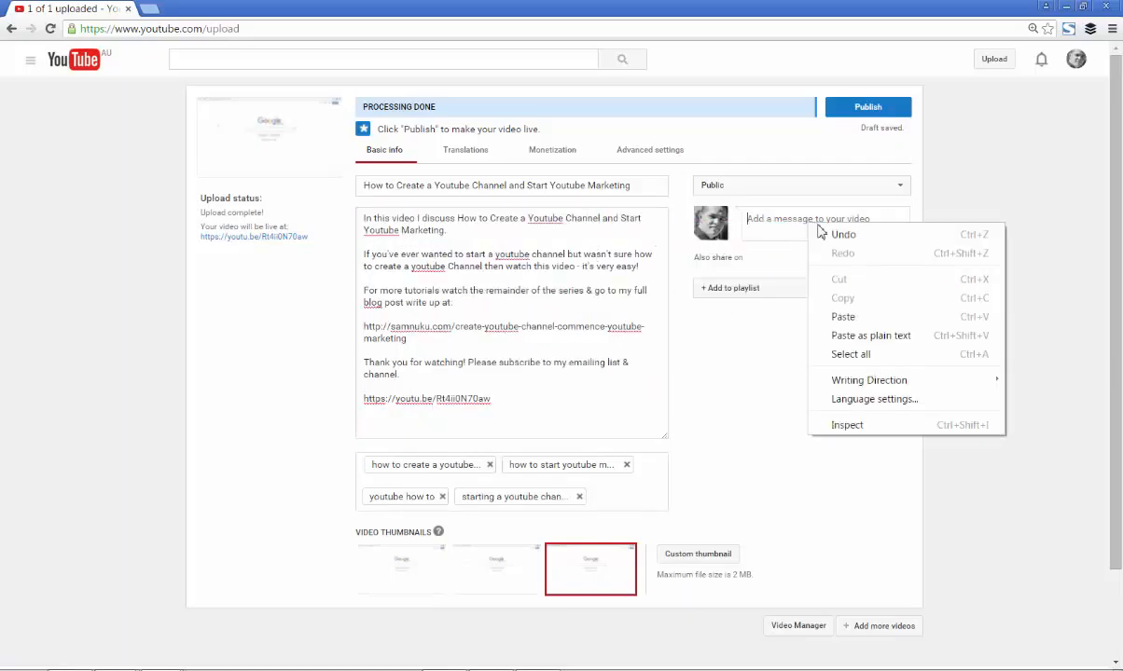
left_click(867, 317)
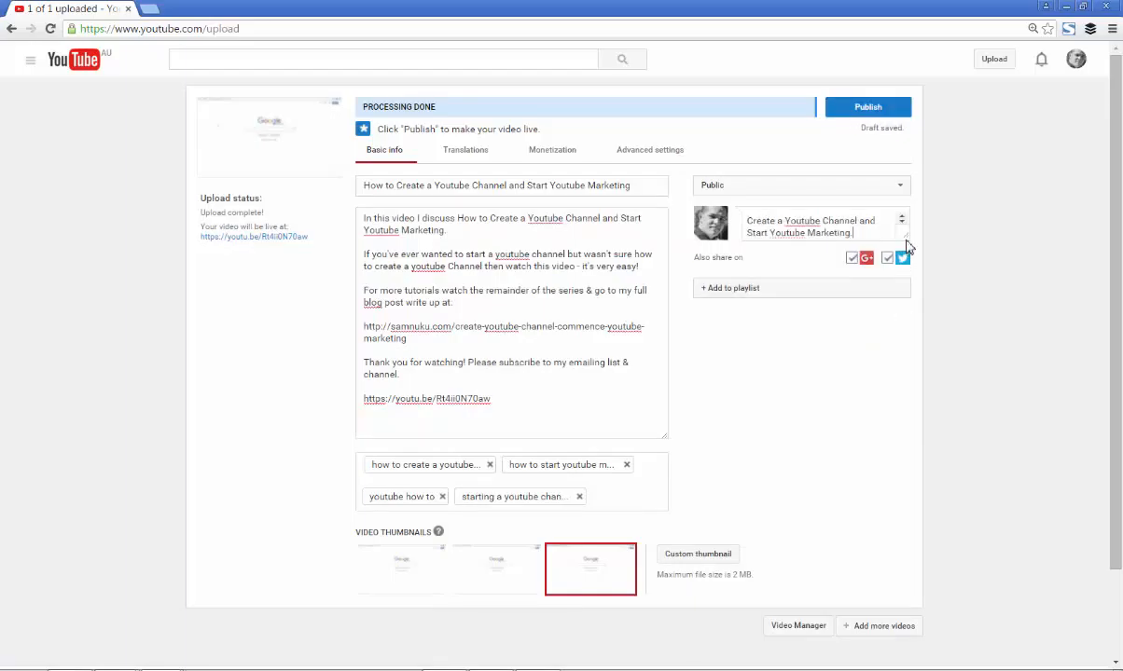
left_click_drag(906, 240, 912, 323)
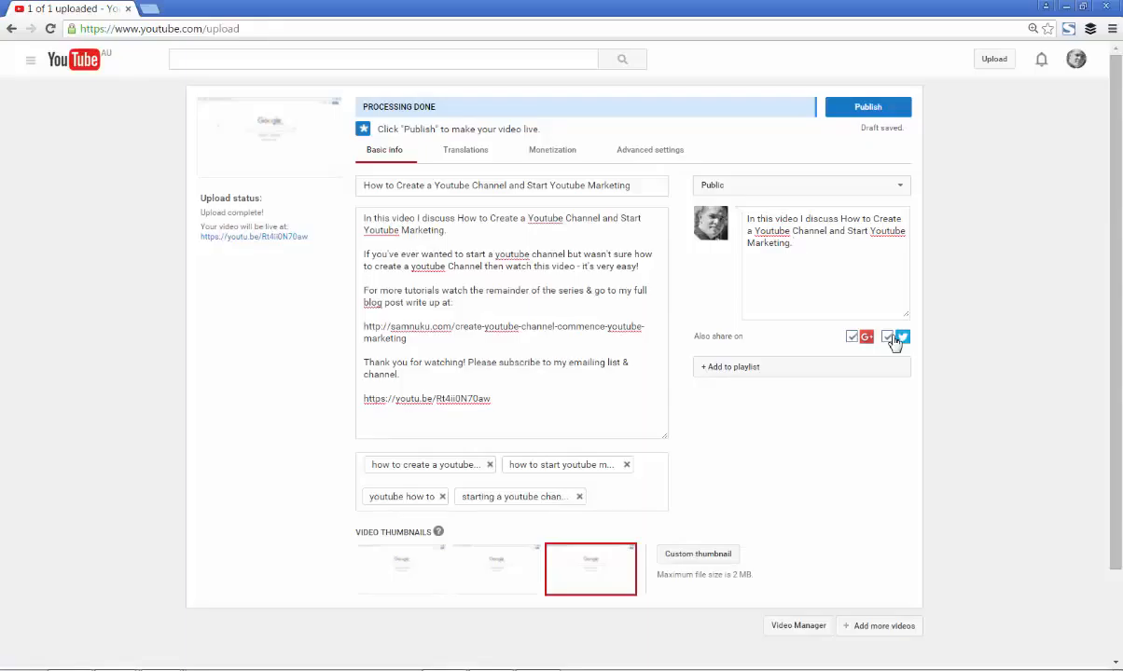
Add the video to the playlists YouTube How To's, Youtube Marketing and How To, and publish it
left_click(732, 368)
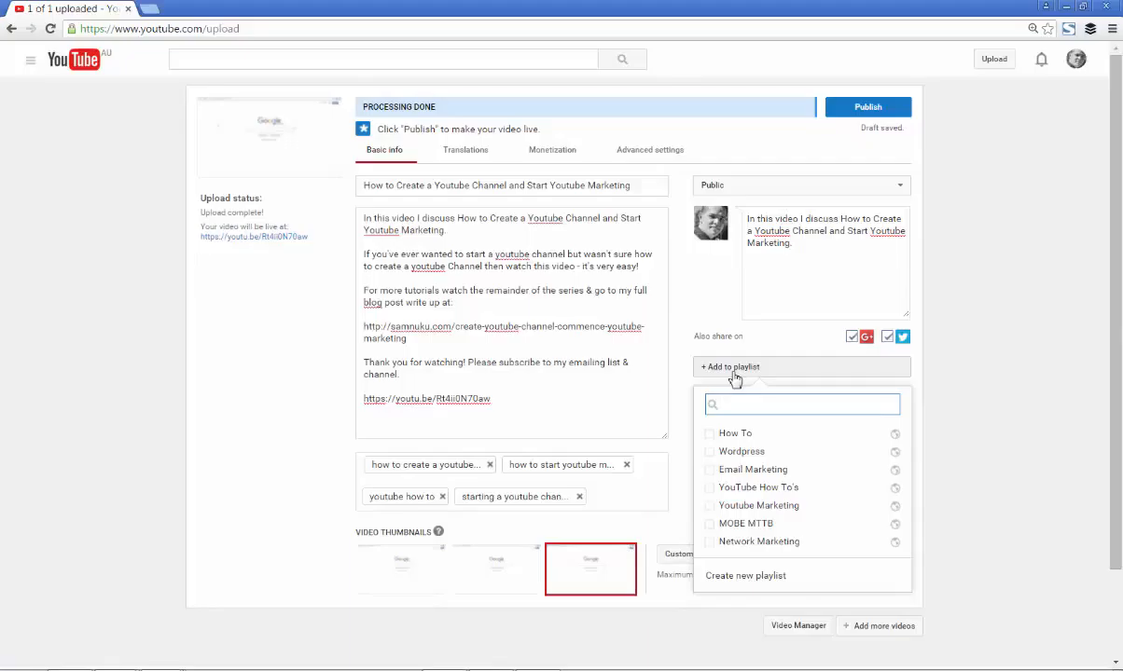
left_click(790, 580)
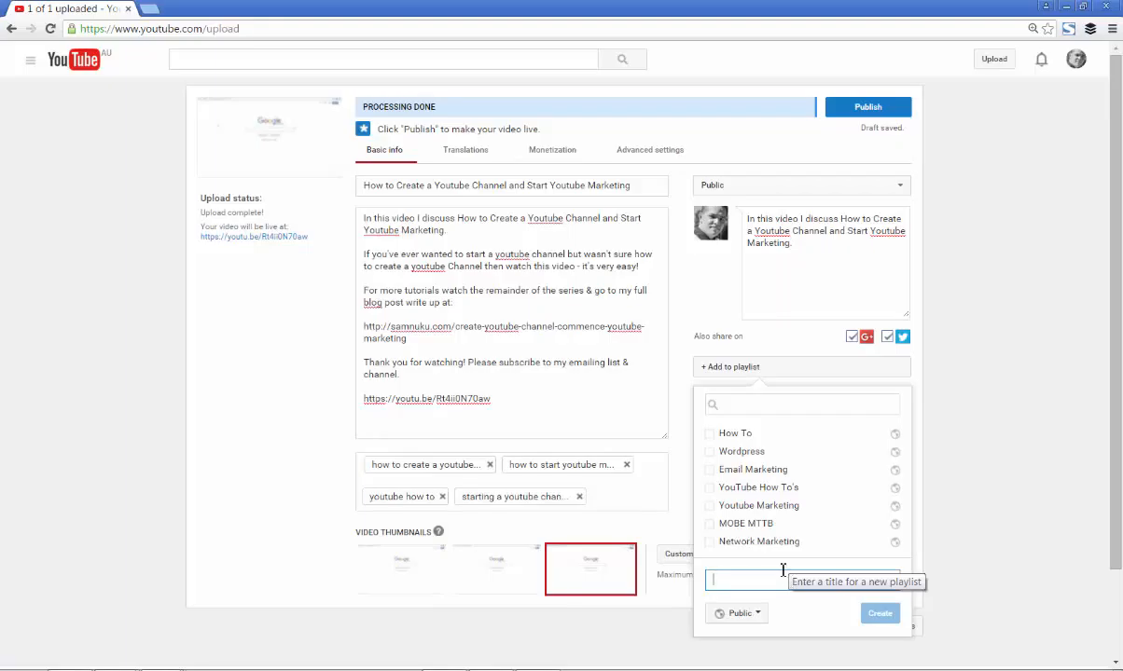
left_click(851, 492)
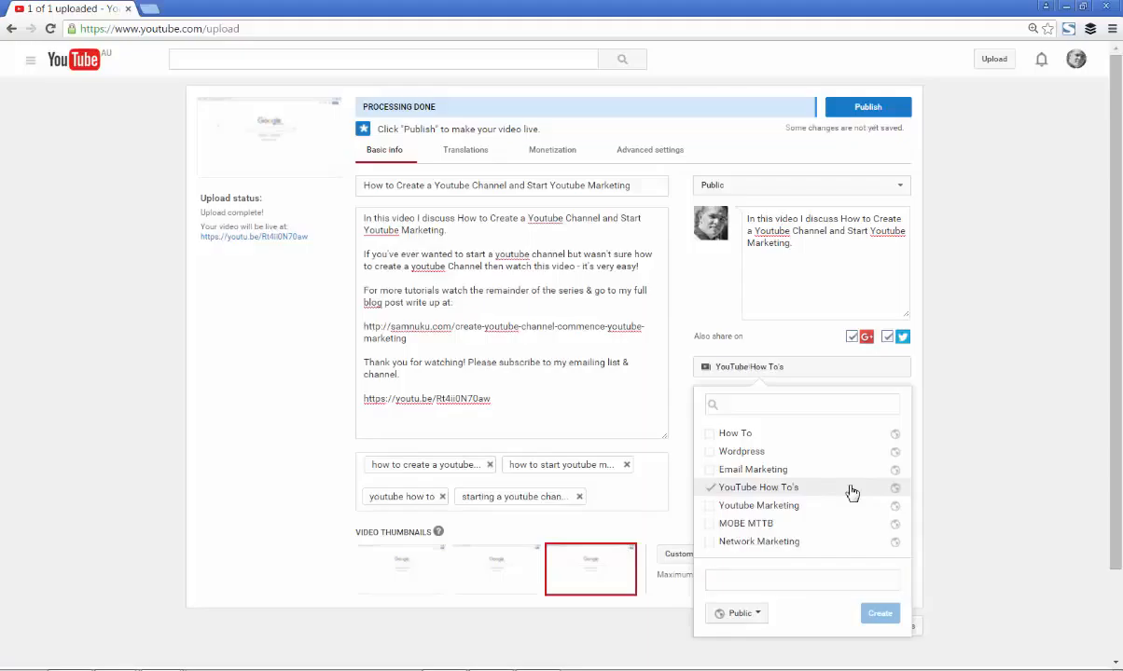
left_click(838, 516)
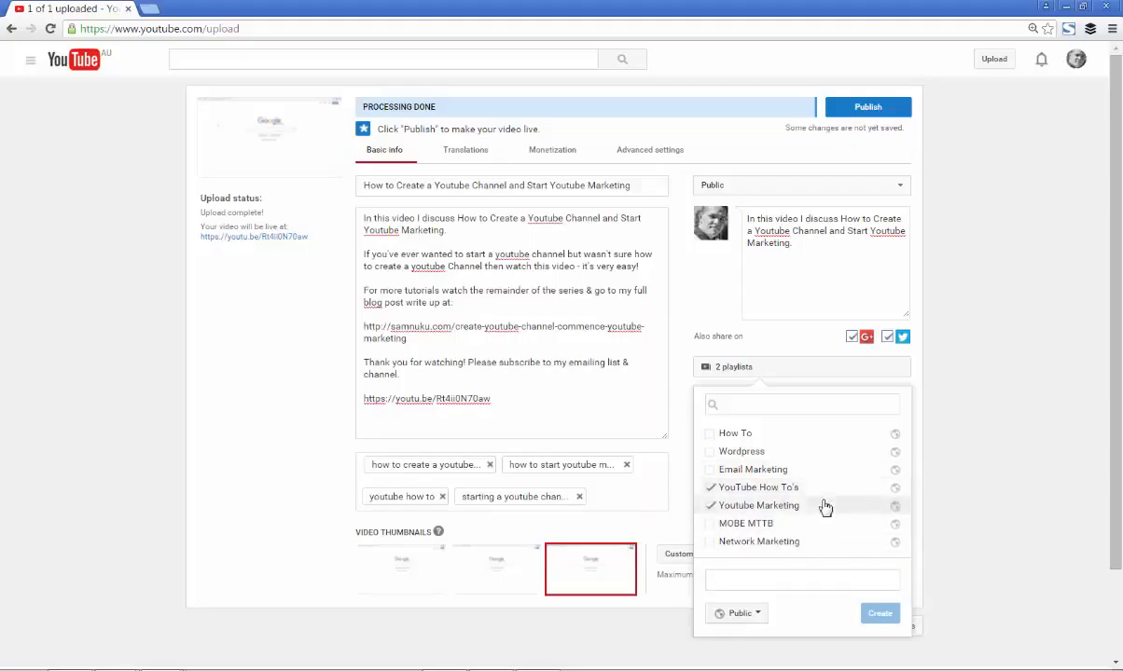
left_click(829, 435)
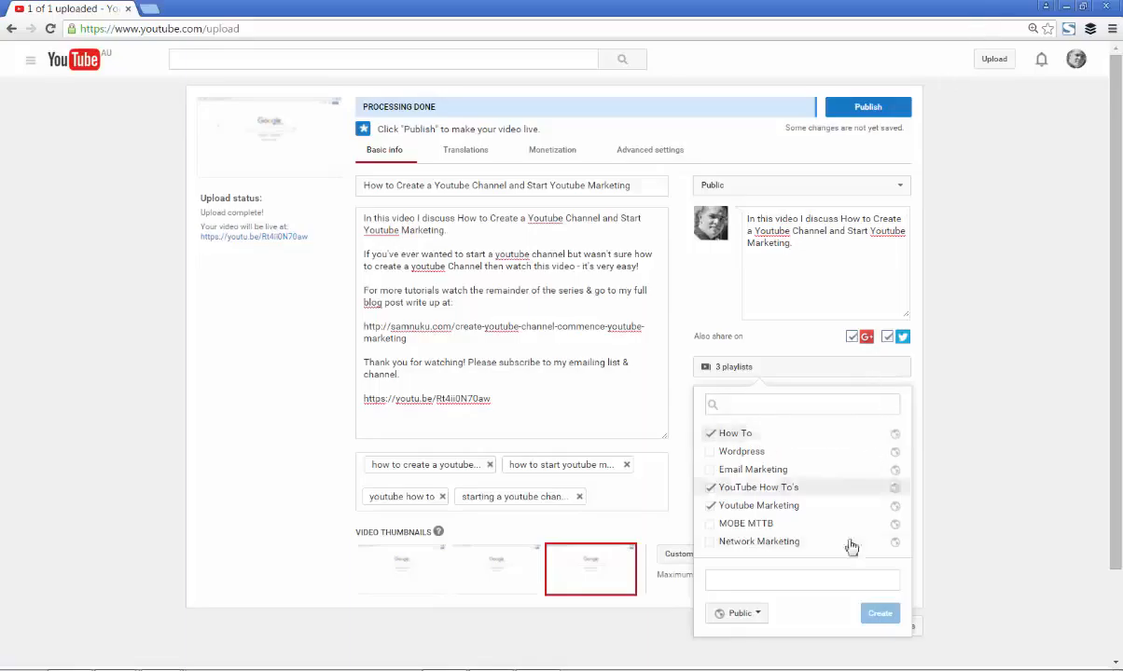
left_click(939, 452)
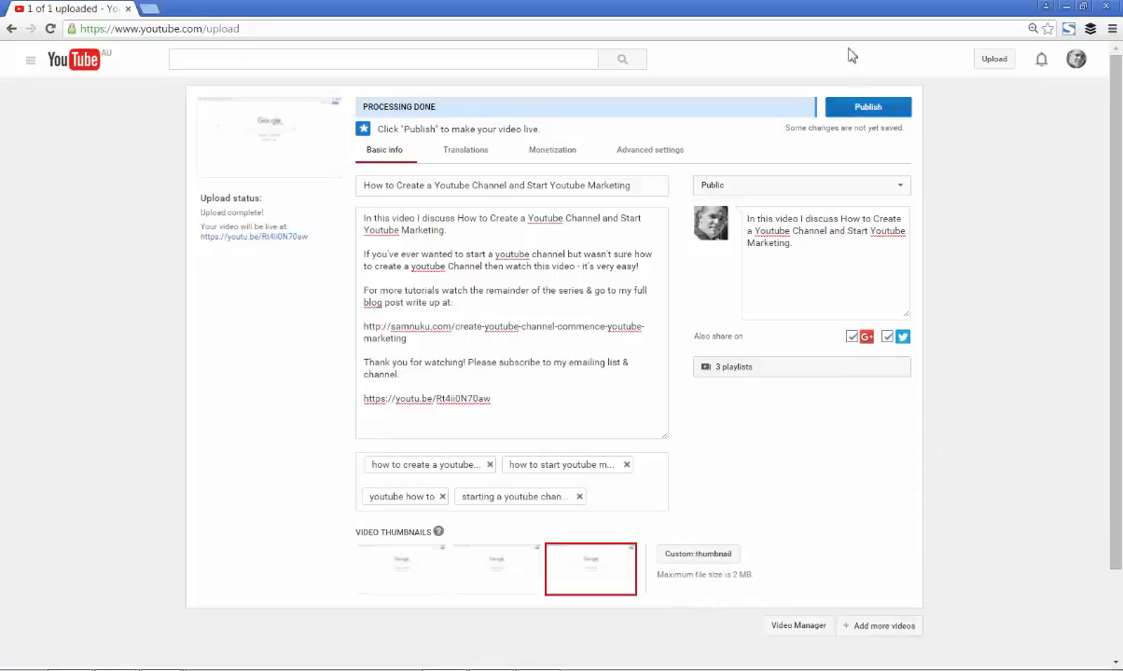
left_click(866, 110)
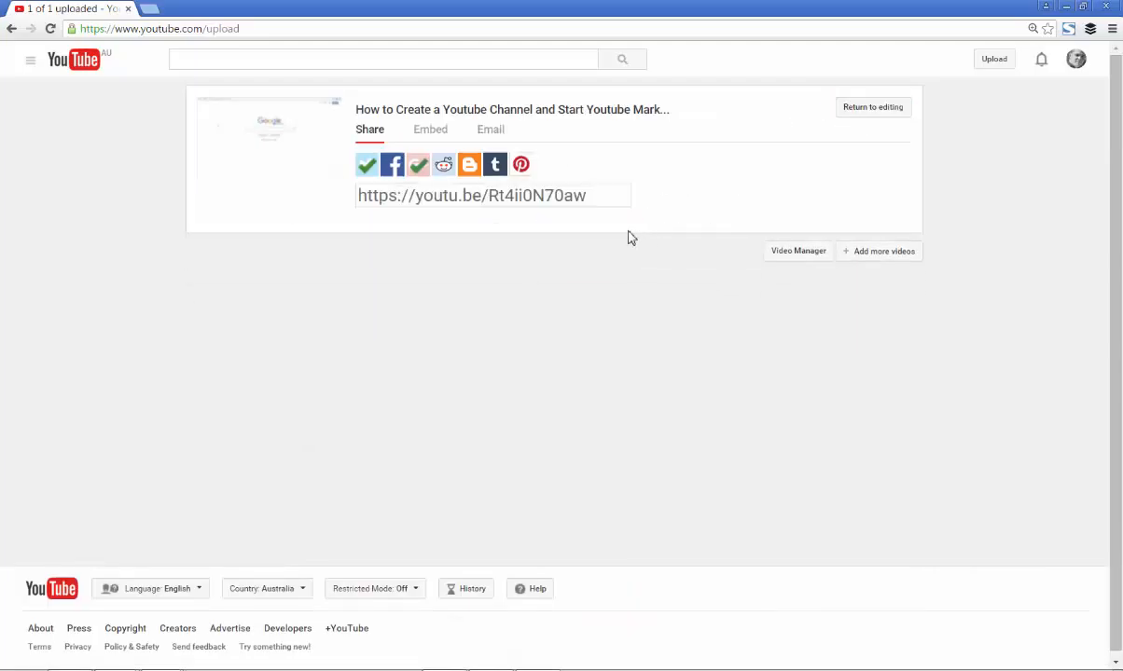
Copy the published video's short share link
right_click(556, 199)
left_click_drag(359, 196, 583, 196)
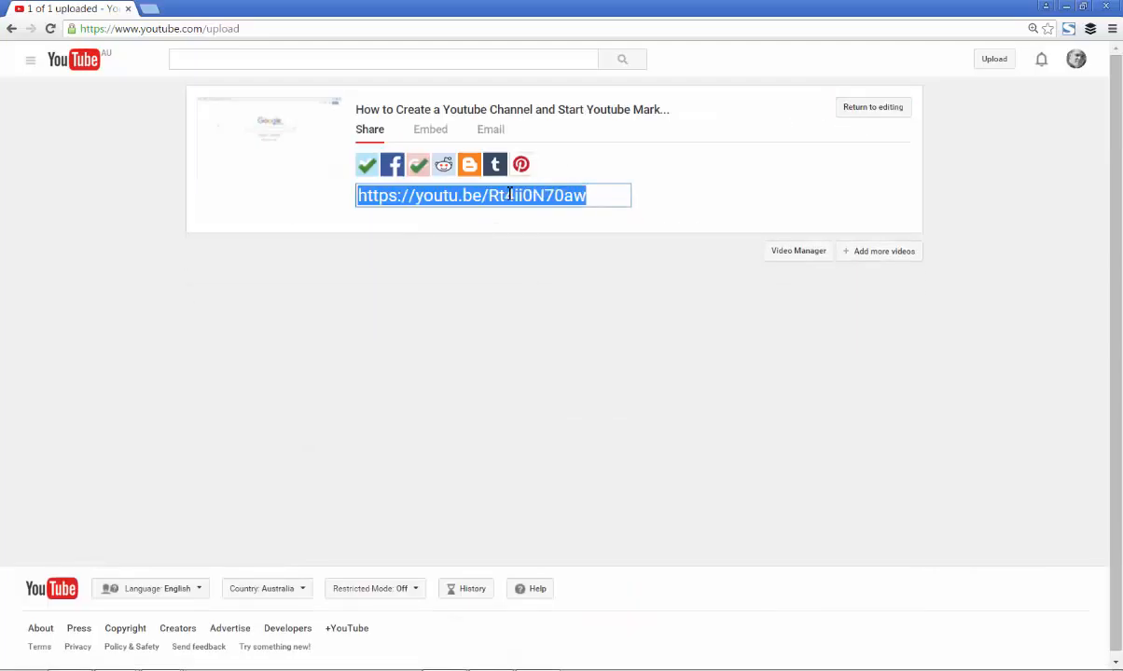
right_click(578, 198)
left_click(625, 230)
left_click(568, 300)
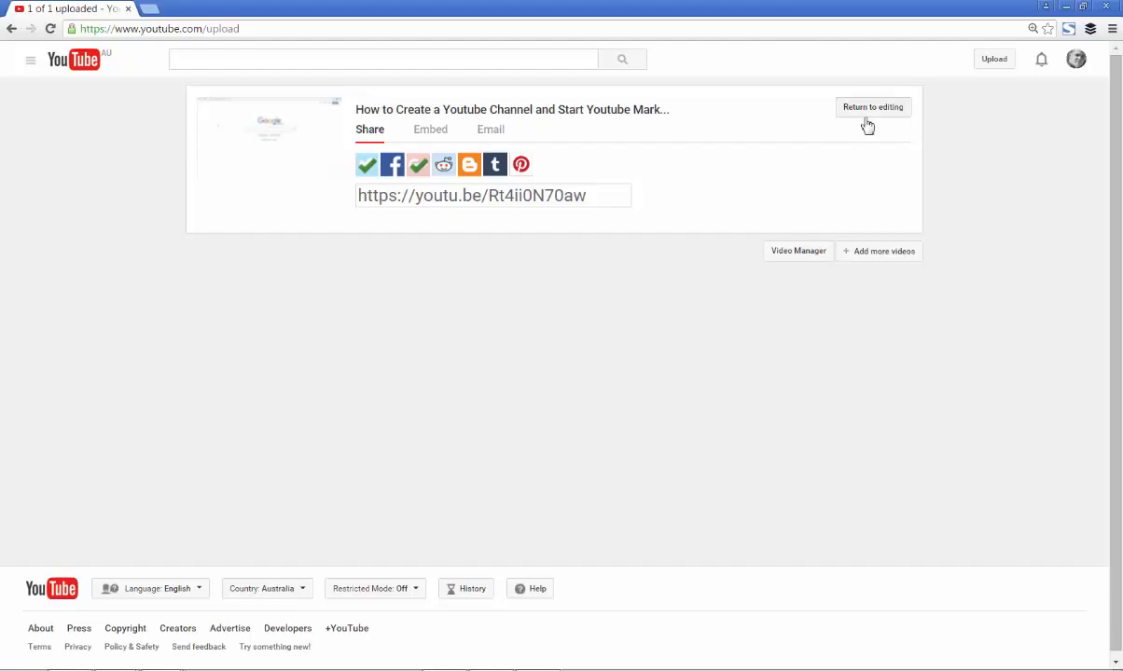
left_click(579, 195)
right_click(579, 197)
left_click(607, 228)
Examine the published video's embed code and e-mail sharing form, and return to its share link and social sharing options
left_click(430, 131)
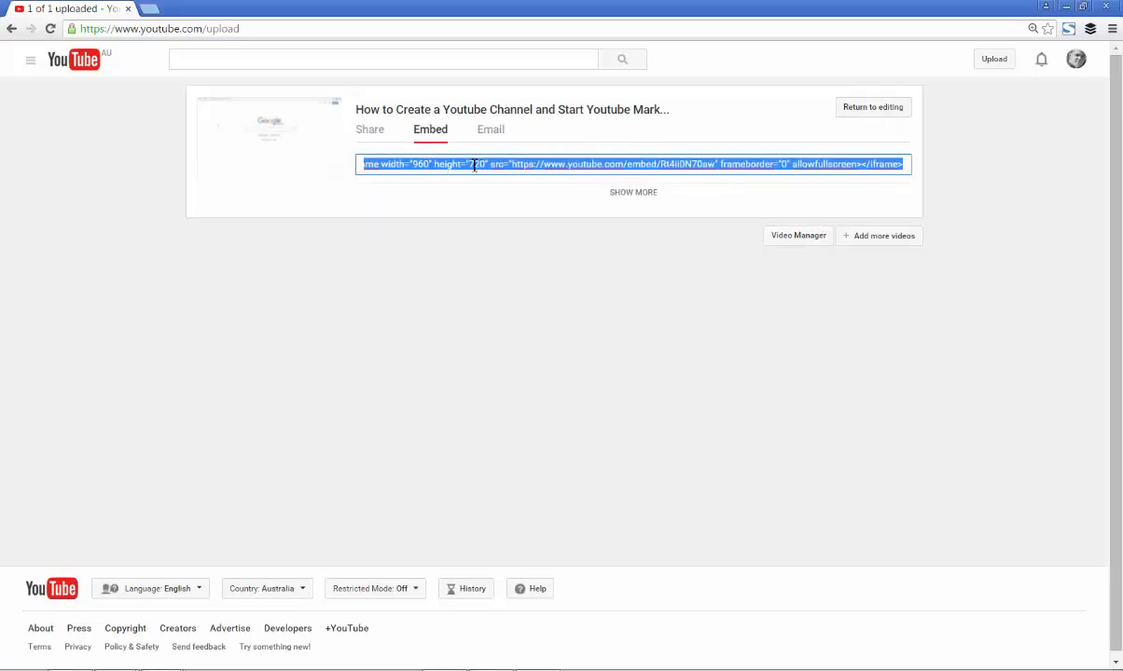
left_click(492, 133)
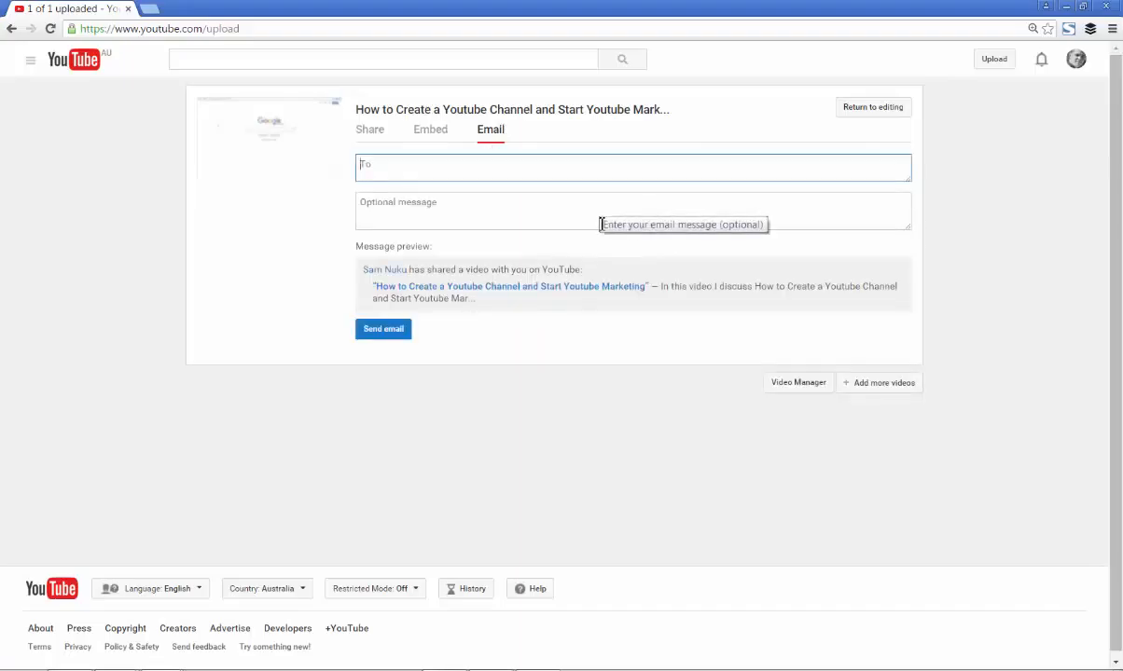
left_click(381, 143)
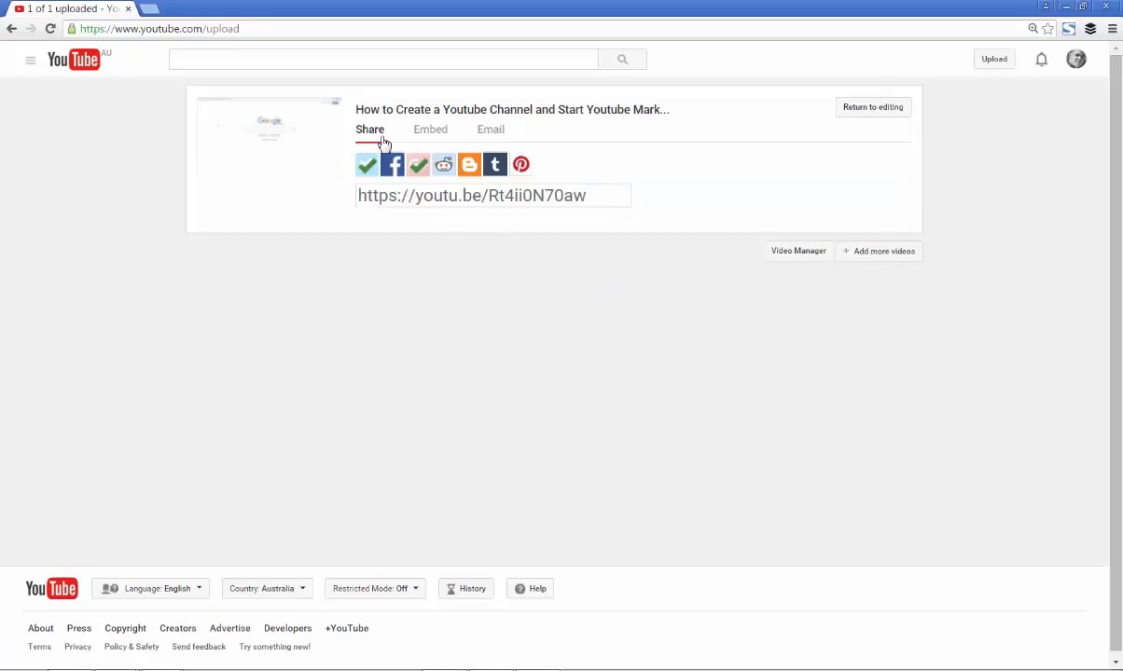
right_click(476, 198)
left_click(431, 194)
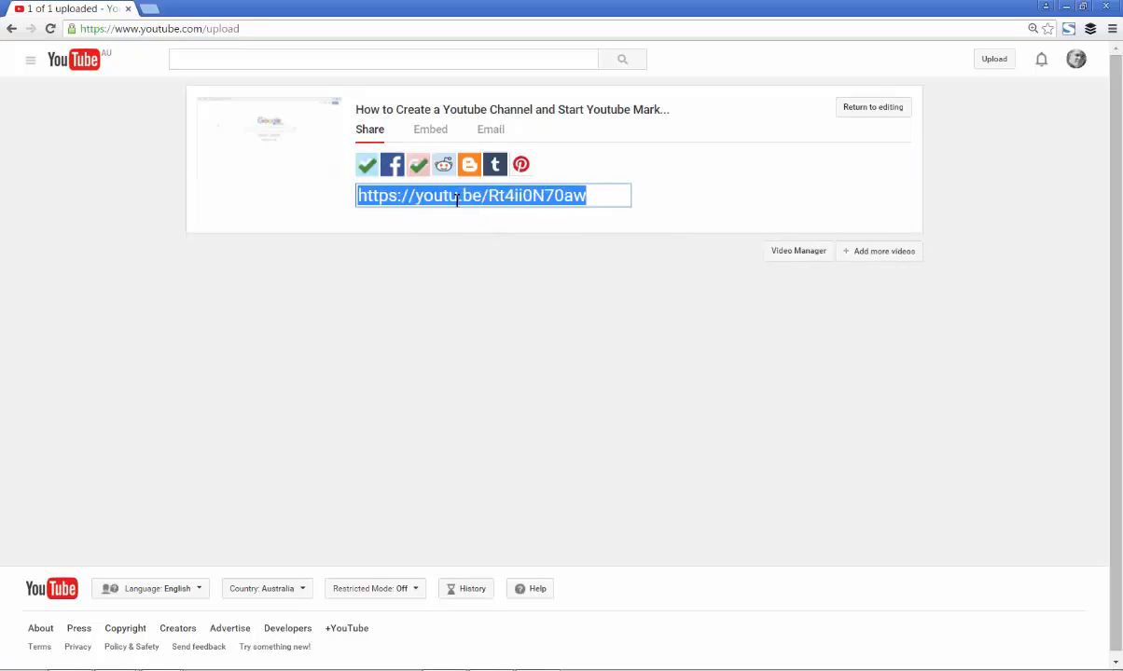
left_click(424, 239)
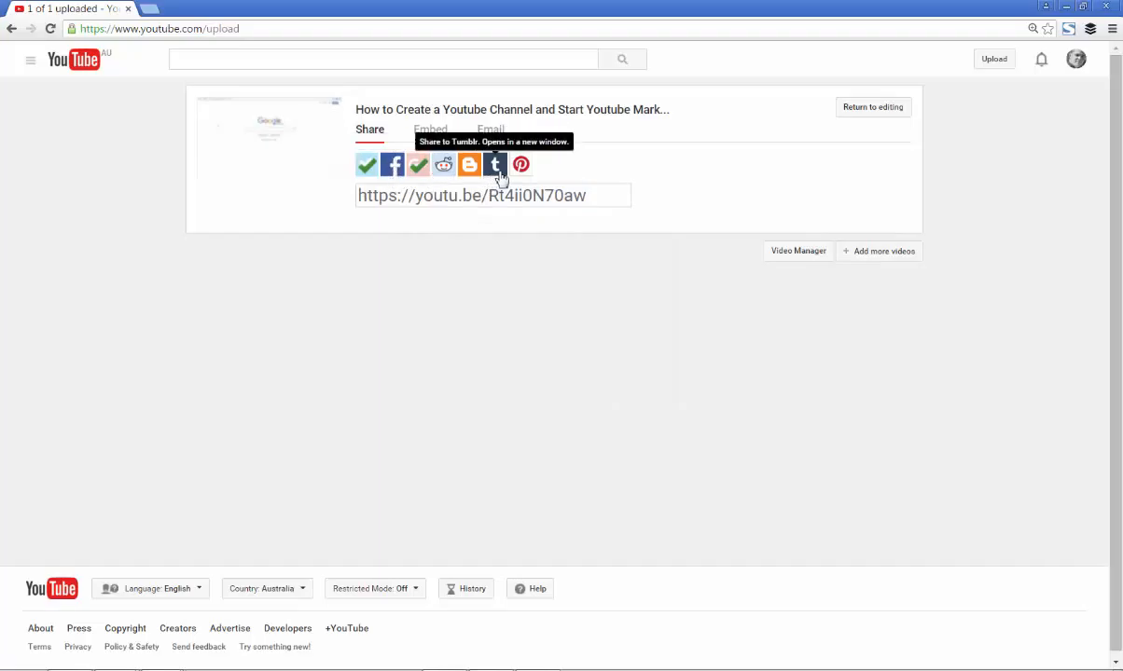